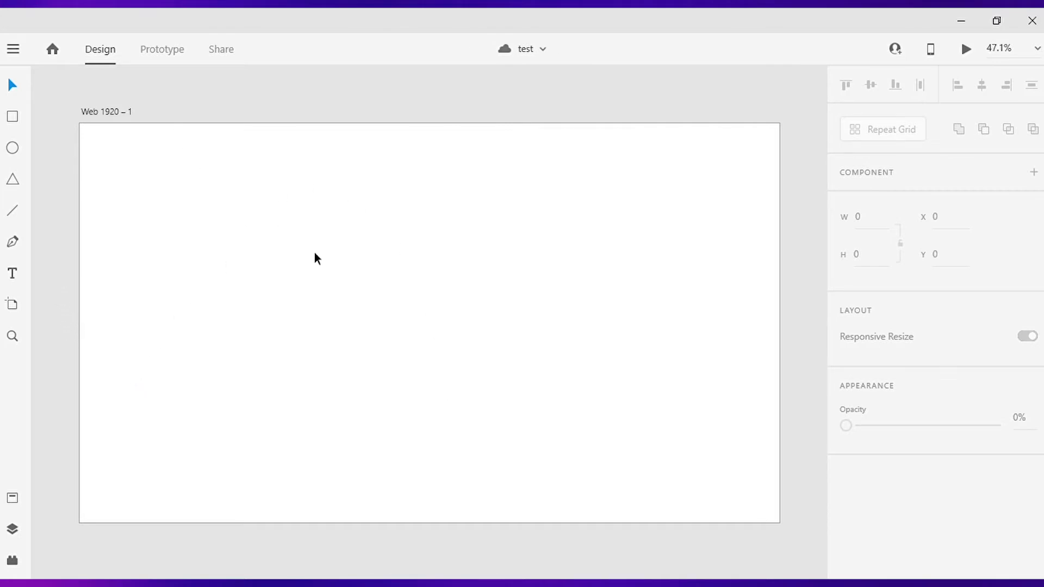
Step: Look at the Prototype workspace and the Share workspace of the document
{"action": "left_click", "coordinate": [158, 50]}
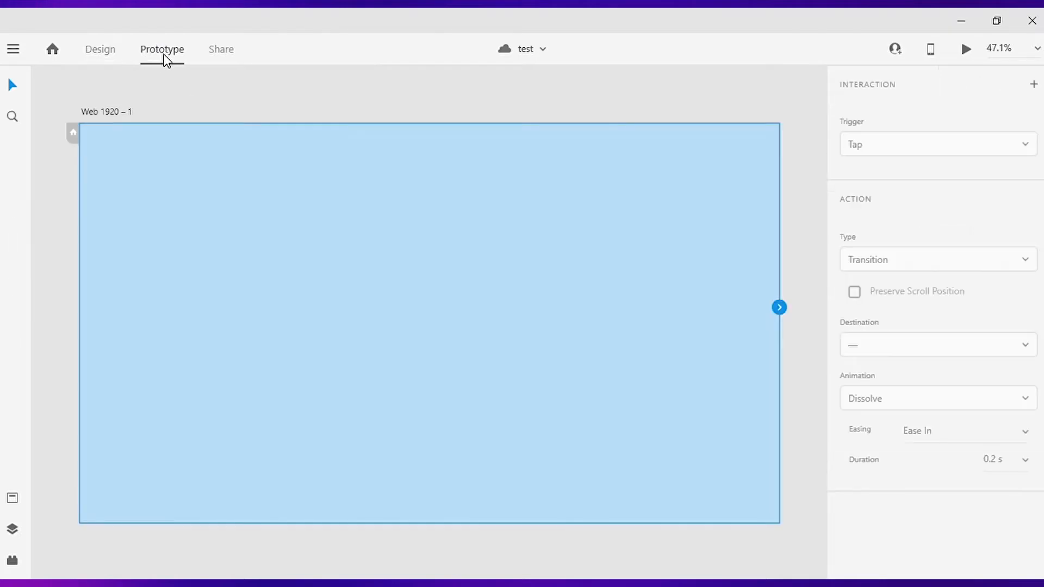
{"action": "left_click", "coordinate": [173, 82]}
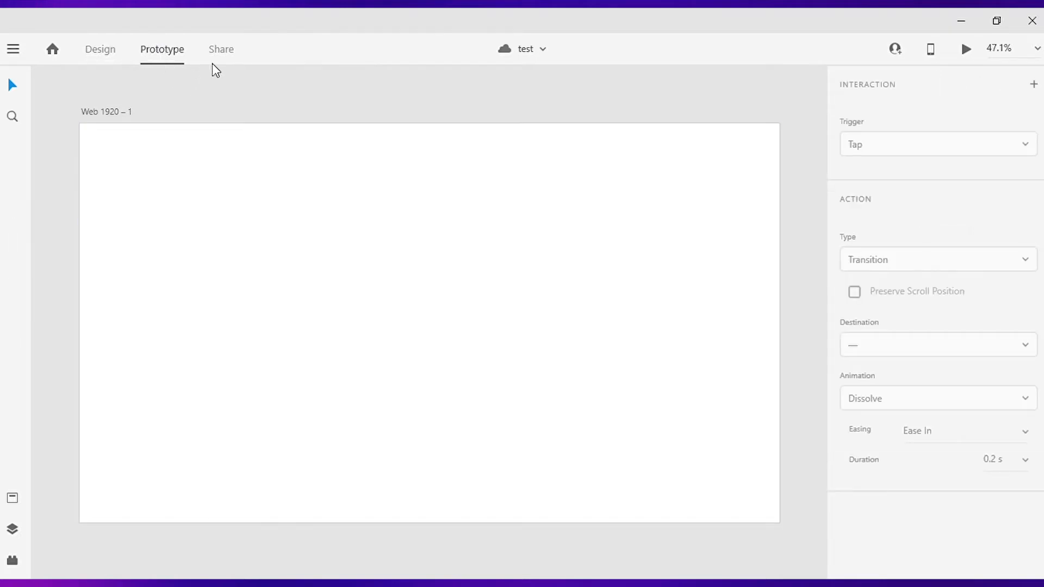
{"action": "left_click", "coordinate": [227, 59]}
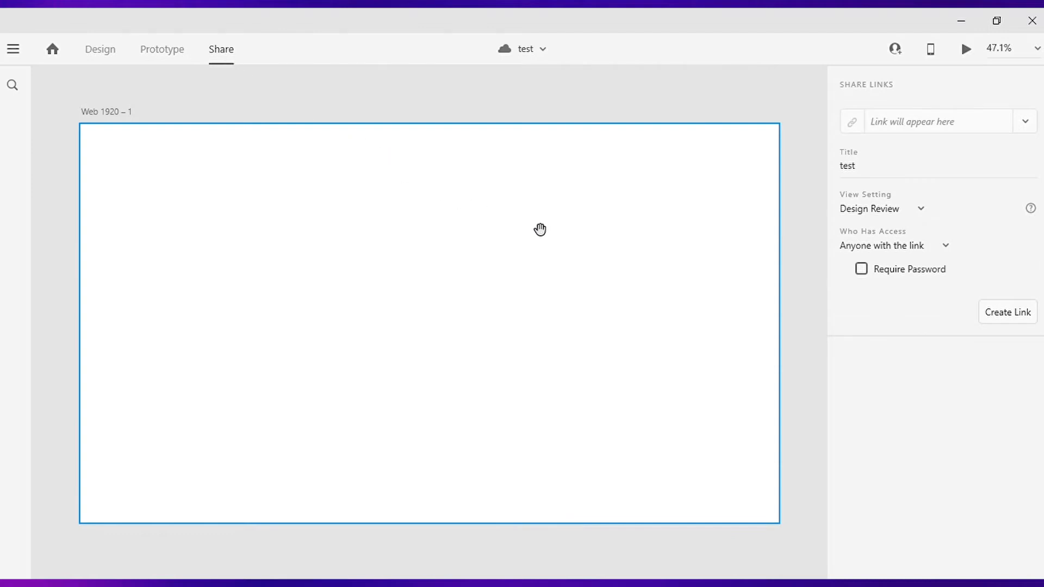
Step: View the document's version history, dismiss its introduction, then open the rename dialog and cancel it
{"action": "left_click", "coordinate": [543, 50]}
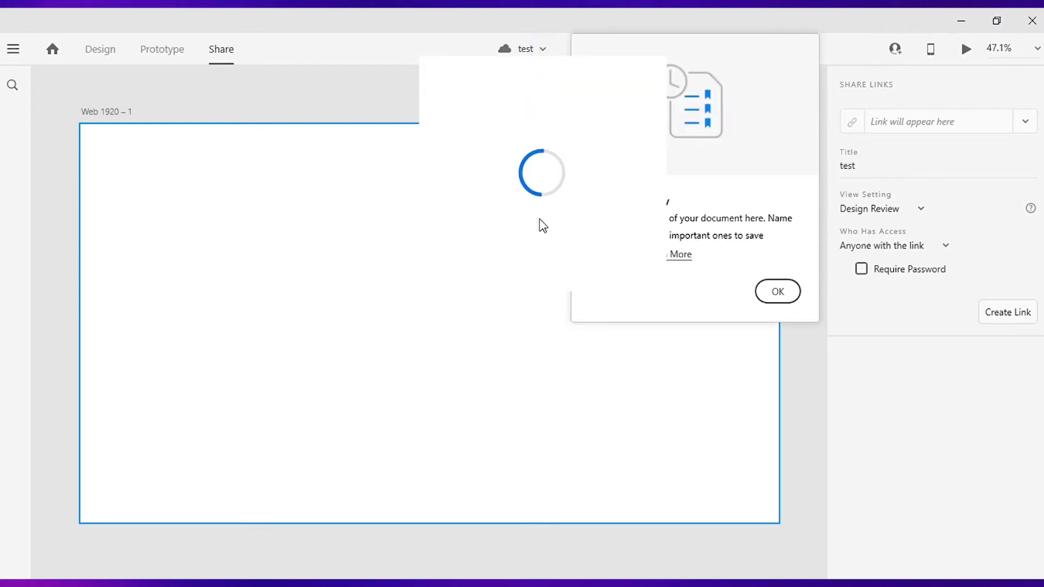
{"action": "left_click", "coordinate": [768, 292]}
{"action": "double_click", "coordinate": [523, 50]}
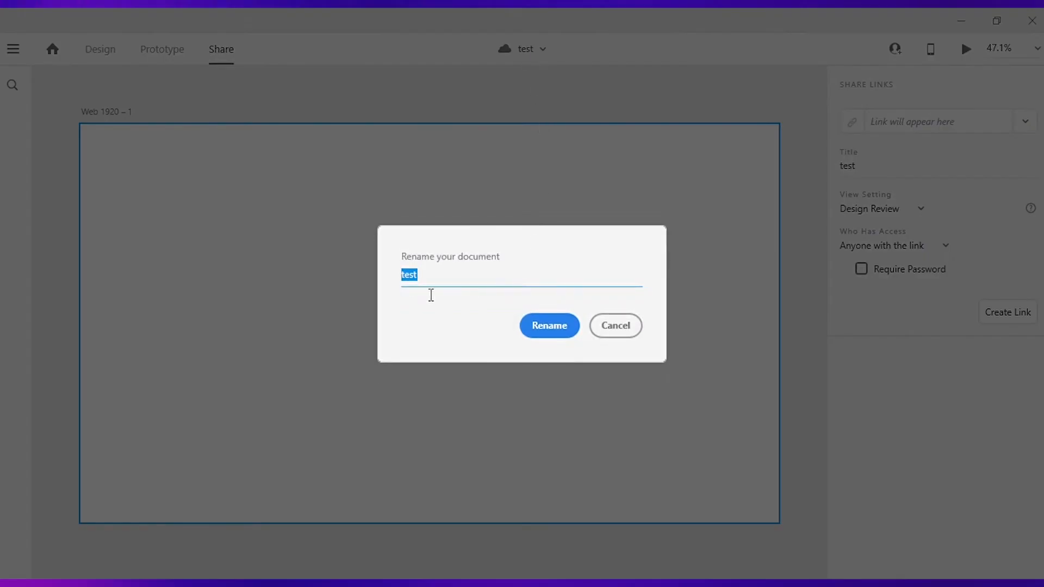
{"action": "left_click", "coordinate": [463, 290]}
{"action": "left_click", "coordinate": [620, 329]}
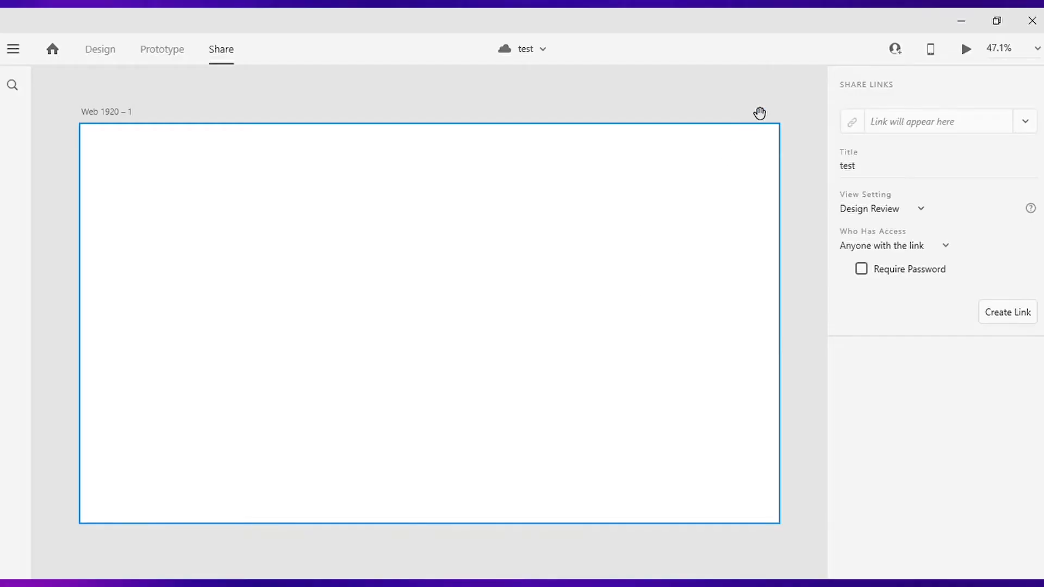
Step: View the document's invite options and the instructions for previewing on a device
{"action": "left_click", "coordinate": [897, 52]}
{"action": "left_click", "coordinate": [931, 53]}
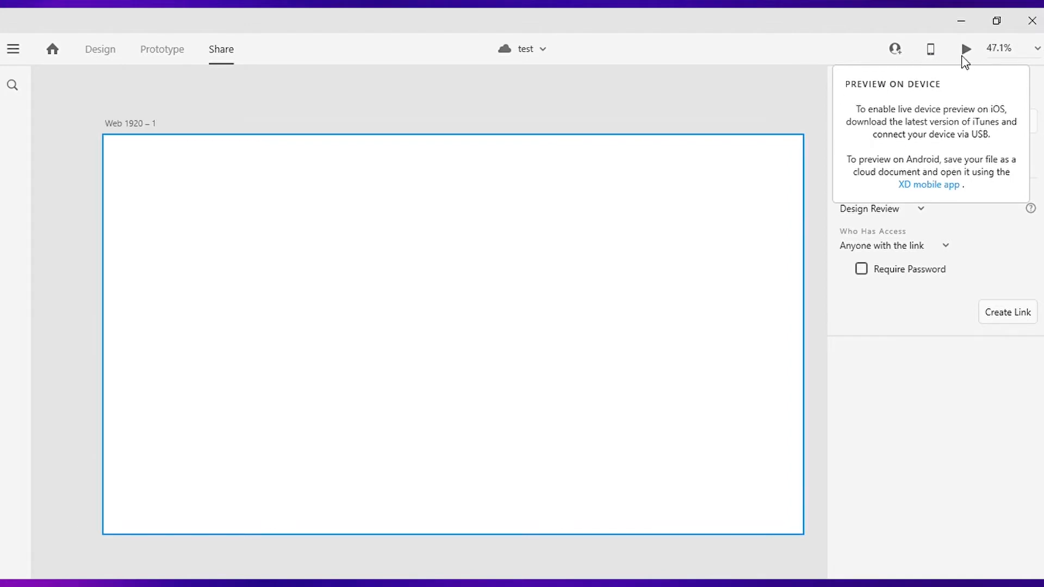
Step: Return to the Design workspace and move the Web 1920 – 1 artboard to about X -7, Y -21
{"action": "left_click", "coordinate": [96, 51]}
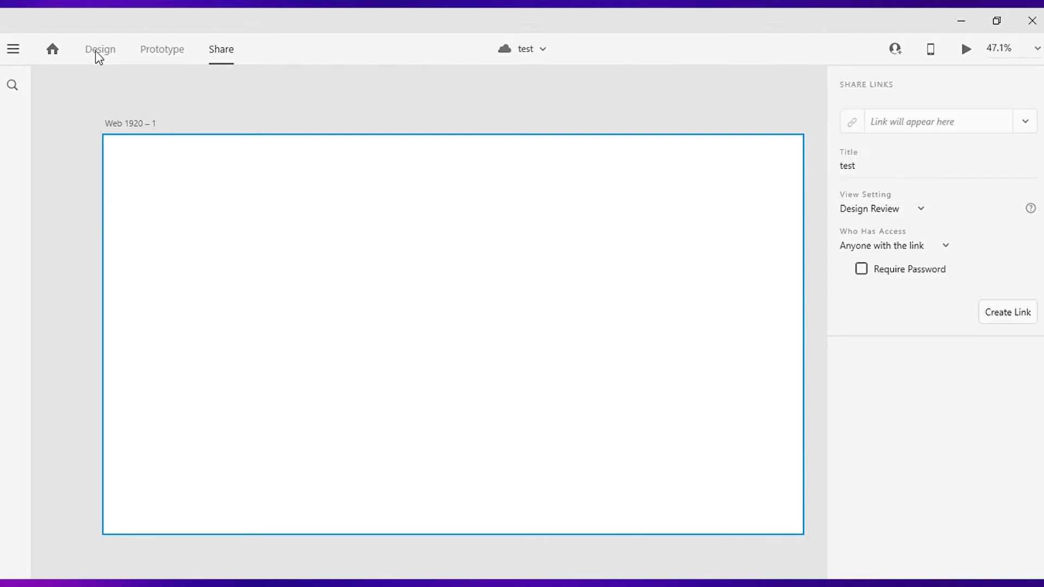
{"action": "left_click", "coordinate": [97, 53]}
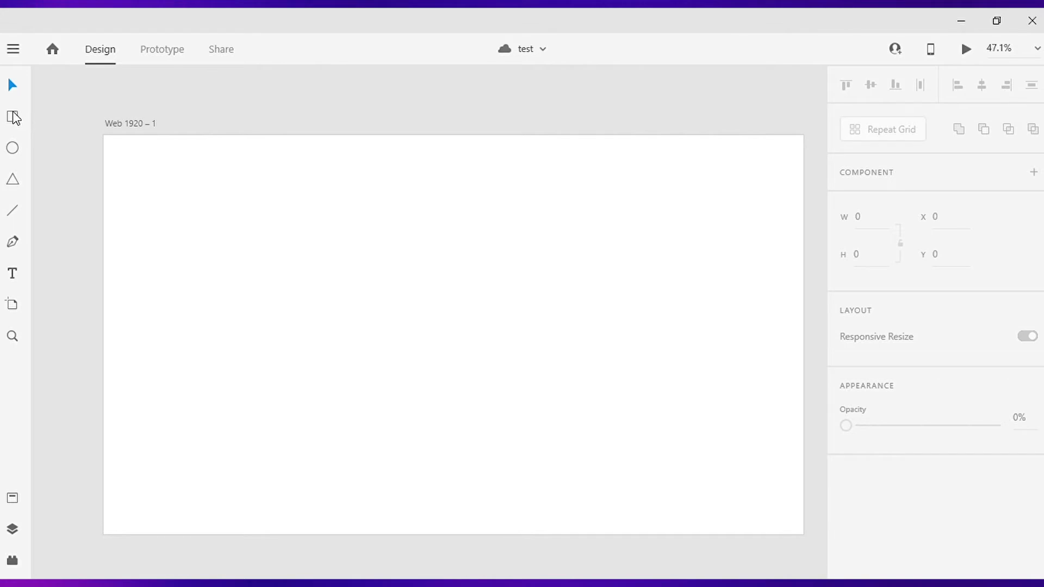
{"action": "left_click", "coordinate": [114, 124]}
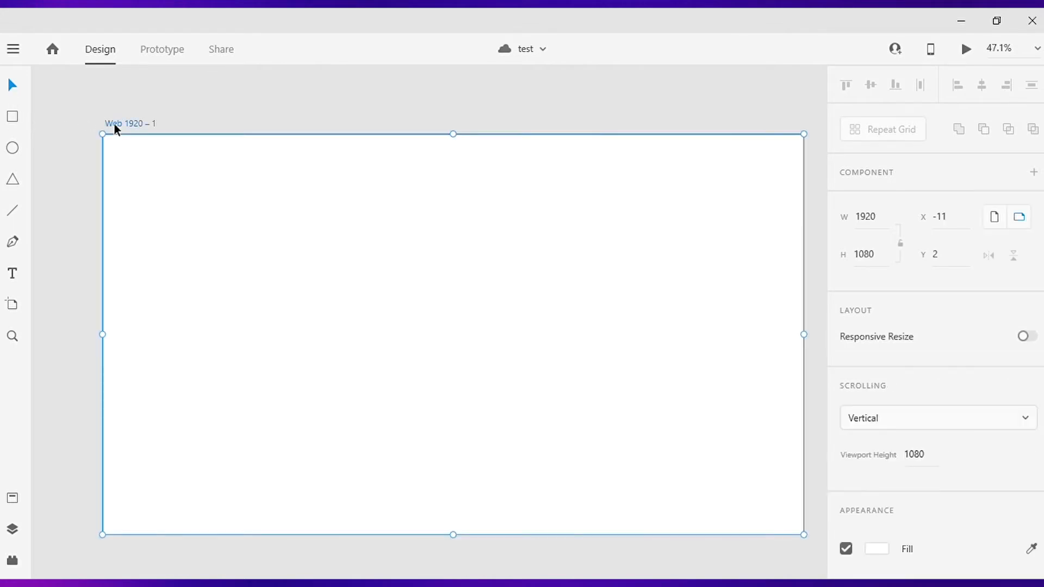
{"action": "mouse_move", "coordinate": [114, 124]}
{"action": "left_mouse_down"}
{"action": "mouse_move", "coordinate": [105, 126]}
{"action": "mouse_move", "coordinate": [119, 129]}
{"action": "mouse_move", "coordinate": [133, 110]}
{"action": "mouse_move", "coordinate": [107, 120]}
{"action": "left_mouse_up"}
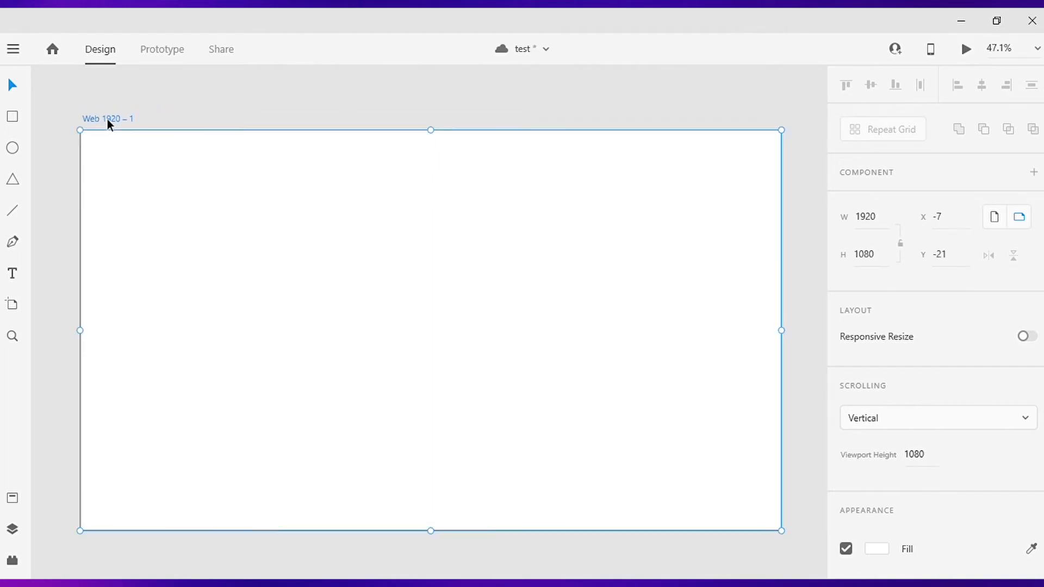
Step: Draw a square about 720 by 720 px on the left half of the artboard
{"action": "left_click", "coordinate": [13, 118]}
{"action": "mouse_move", "coordinate": [168, 185]}
{"action": "left_mouse_down"}
{"action": "mouse_move", "coordinate": [327, 338]}
{"action": "mouse_move", "coordinate": [545, 296]}
{"action": "mouse_move", "coordinate": [555, 378]}
{"action": "mouse_move", "coordinate": [347, 279]}
{"action": "mouse_move", "coordinate": [517, 463]}
{"action": "left_mouse_up"}
Step: Draw a rectangle about 783 by 321 px to the right of the square and undo it
{"action": "mouse_move", "coordinate": [480, 185]}
{"action": "left_mouse_down"}
{"action": "mouse_move", "coordinate": [588, 315]}
{"action": "mouse_move", "coordinate": [748, 259]}
{"action": "mouse_move", "coordinate": [758, 414]}
{"action": "mouse_move", "coordinate": [773, 312]}
{"action": "left_mouse_up"}
{"action": "key", "text": "v"}
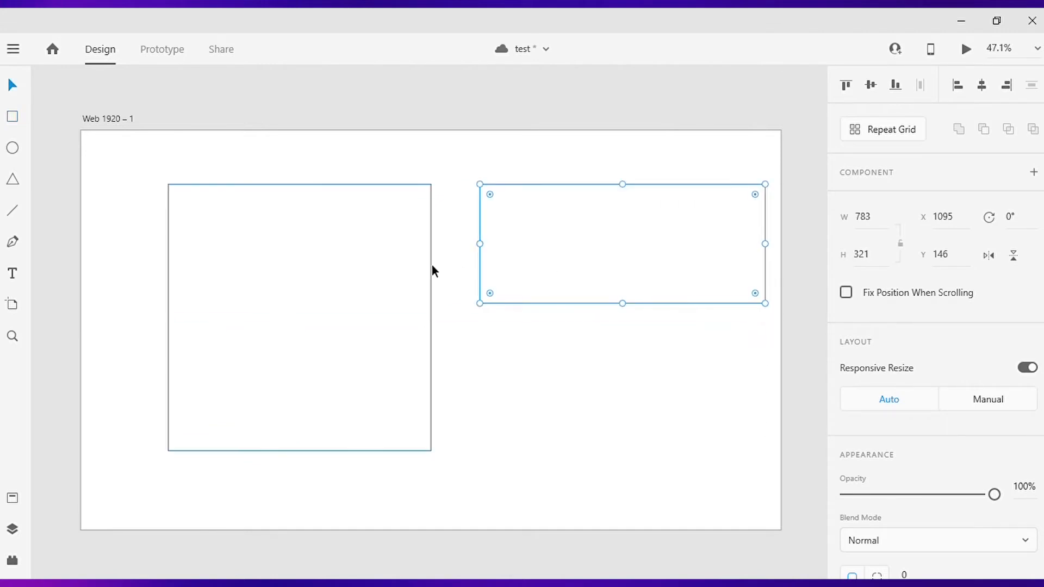
{"action": "key", "text": "ctrl+z"}
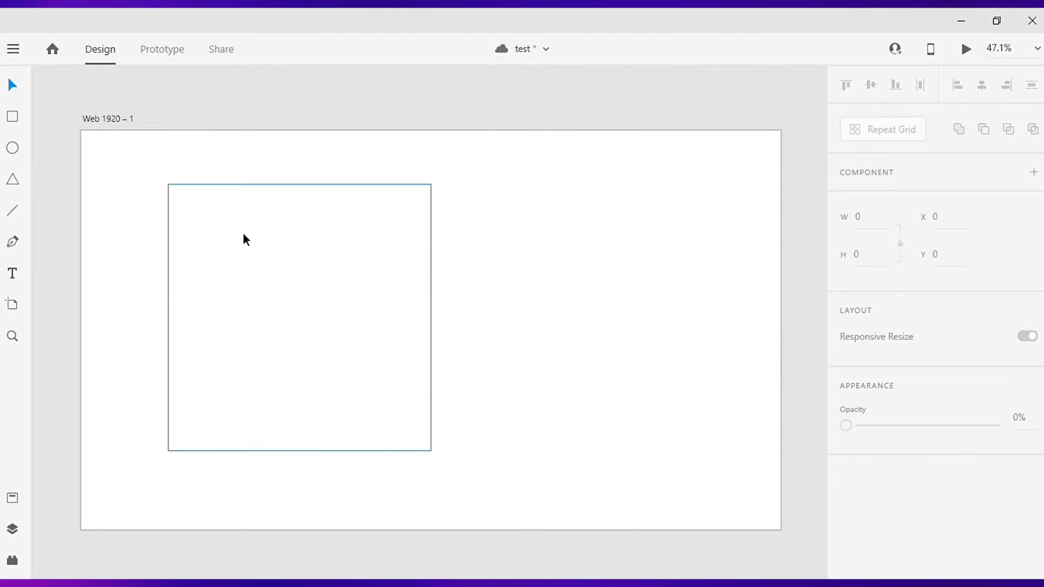
{"action": "key", "text": "ctrl+z"}
{"action": "key", "text": "ctrl+z"}
Step: Place the square at about X 134, Y 138 and inspect its width and height values
{"action": "left_click", "coordinate": [892, 224]}
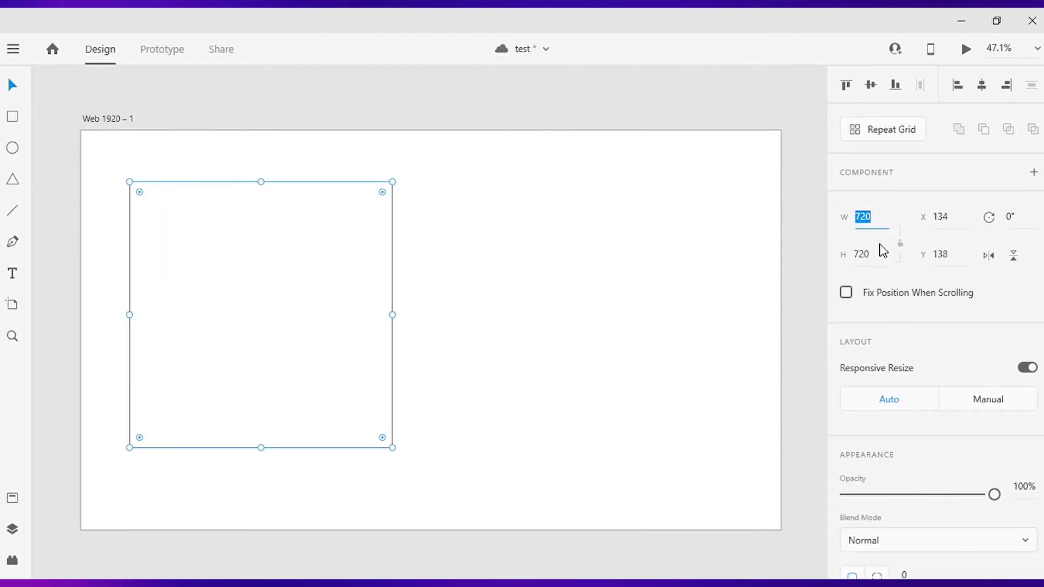
{"action": "left_click", "coordinate": [884, 260]}
{"action": "left_click", "coordinate": [67, 154]}
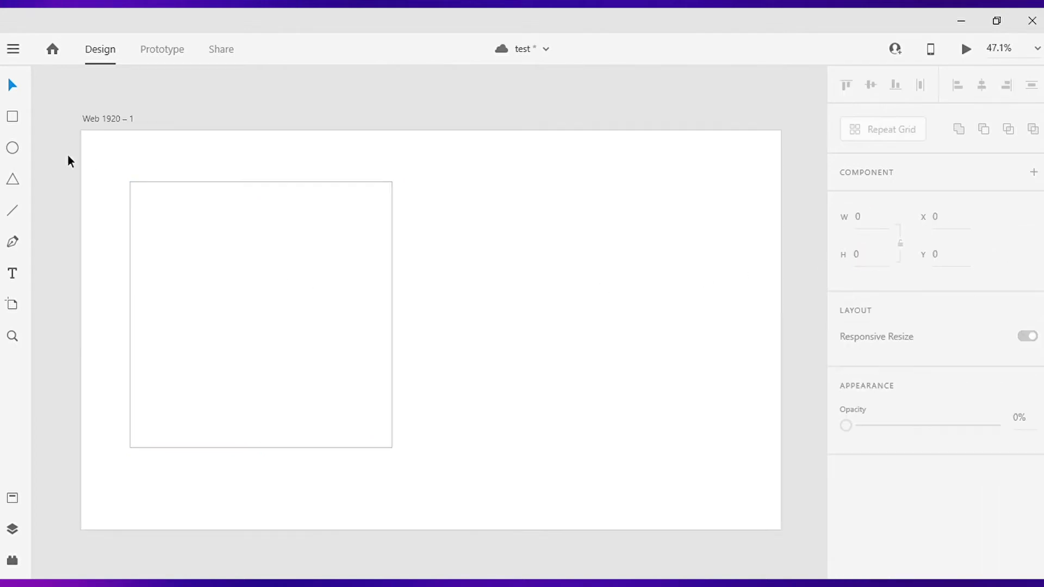
Step: Draw a circle about 720 px wide right of the square and a triangle about 934 by 810 px overlapping both
{"action": "left_click", "coordinate": [13, 150]}
{"action": "left_click_drag", "start_coordinate": [460, 183], "coordinate": [759, 458]}
{"action": "left_click", "coordinate": [13, 180]}
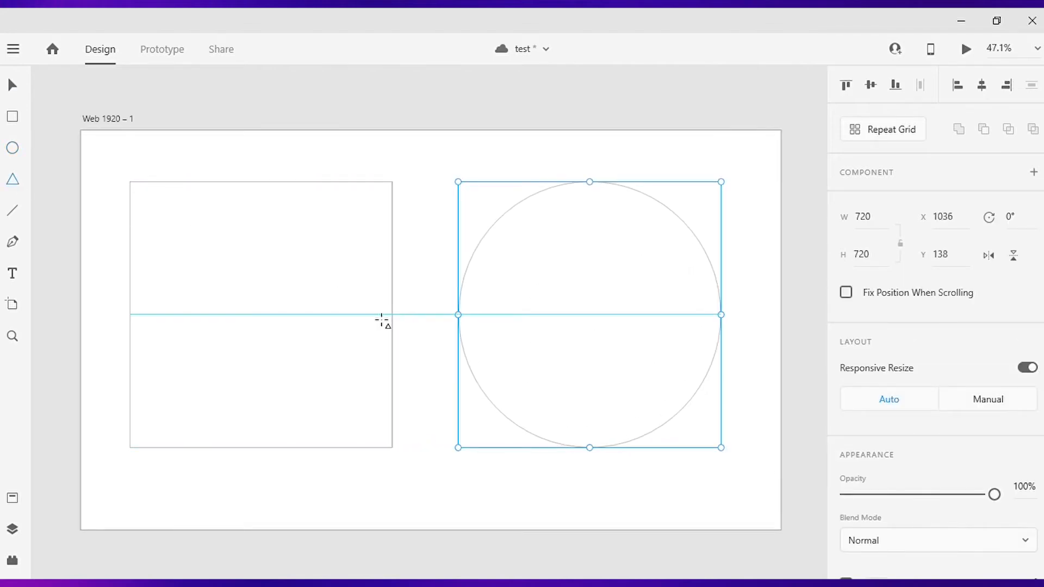
{"action": "left_click_drag", "start_coordinate": [264, 323], "coordinate": [436, 165]}
{"action": "left_click_drag", "start_coordinate": [453, 304], "coordinate": [466, 304]}
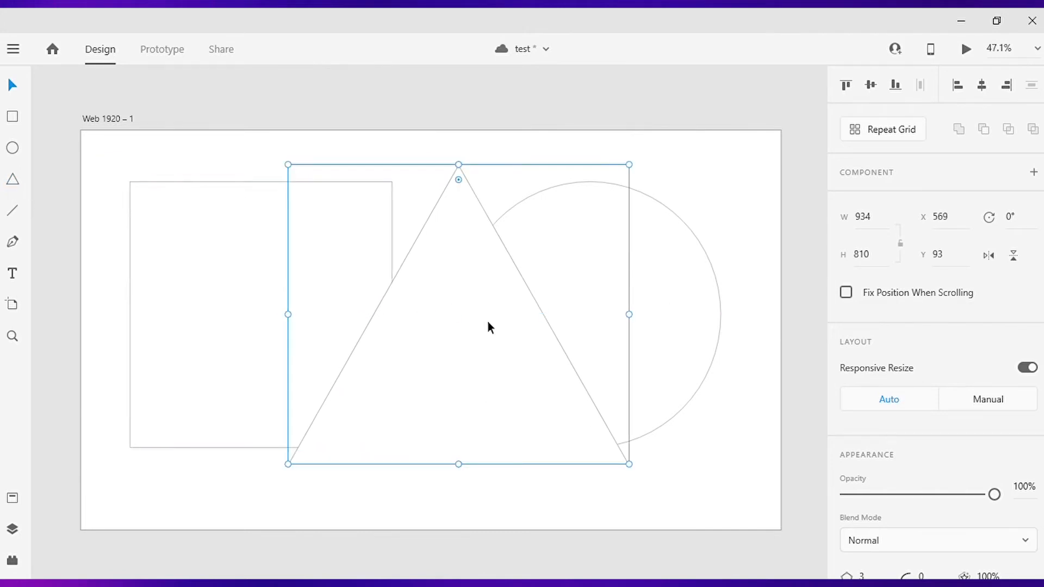
Step: Turn the triangle into an eight-pointed star by setting 8 corners and a star ratio of 50%
{"action": "scroll", "coordinate": [915, 416], "scroll_direction": "down", "scroll_amount": 3}
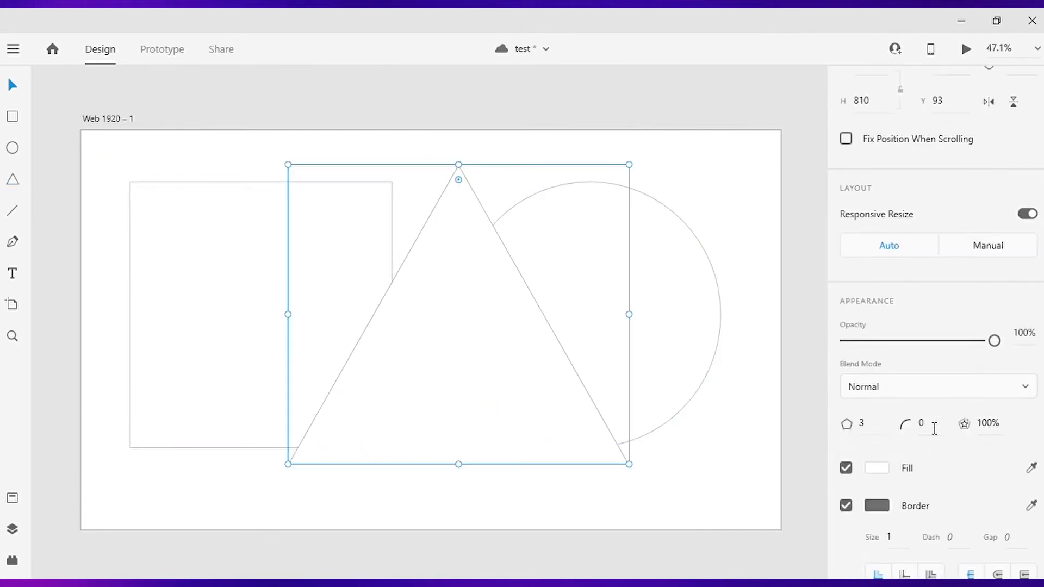
{"action": "left_click", "coordinate": [881, 430]}
{"action": "key", "text": "Up"}
{"action": "key", "text": "Up"}
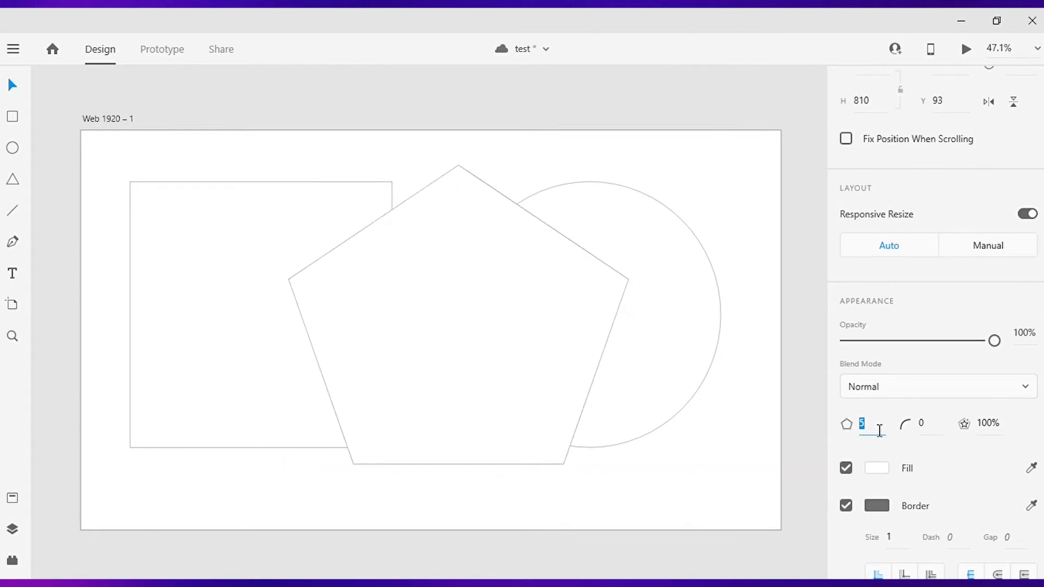
{"action": "key", "text": "Up"}
{"action": "key", "text": "Up"}
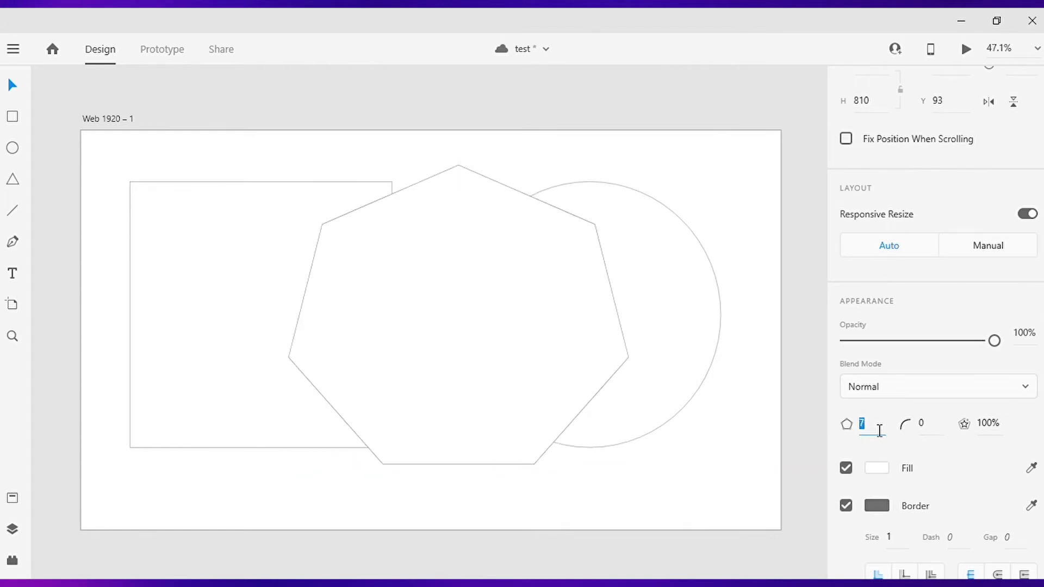
{"action": "key", "text": "Down"}
{"action": "key", "text": "Down"}
{"action": "key", "text": "Up"}
{"action": "key", "text": "Up"}
{"action": "key", "text": "Up"}
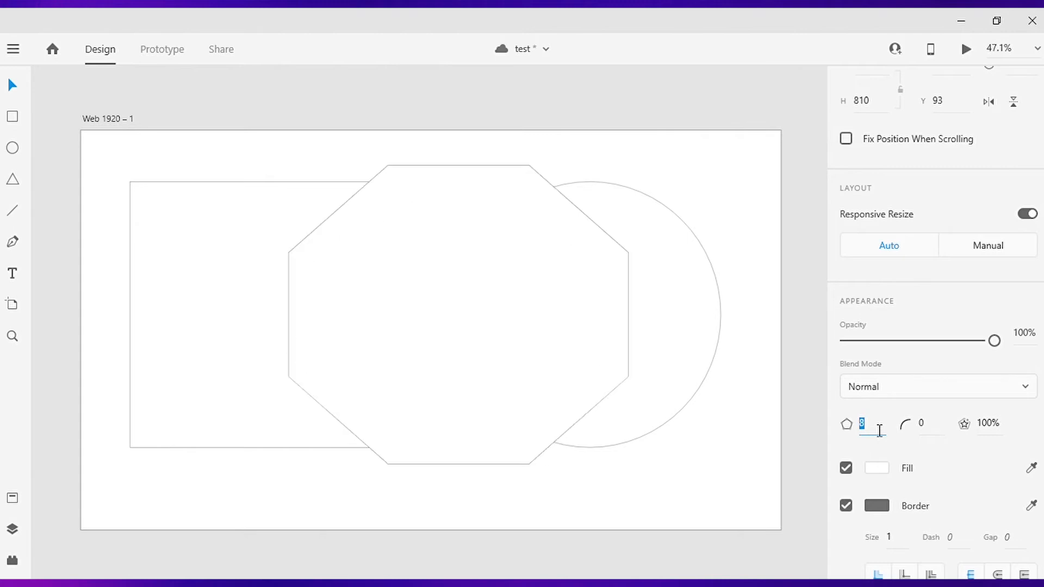
{"action": "left_click", "coordinate": [993, 430]}
{"action": "type", "text": "50"}
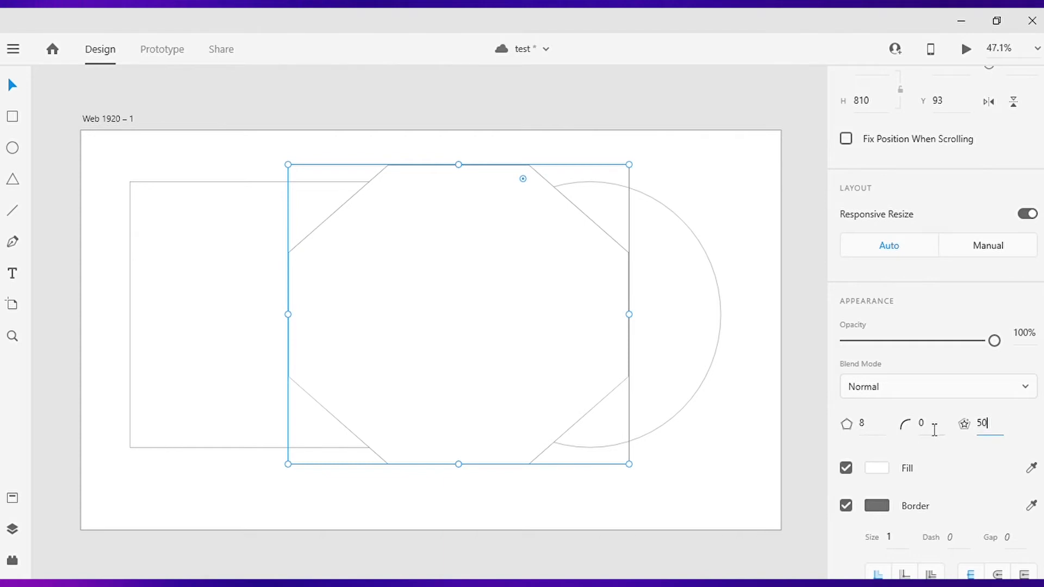
Step: Round the star's points by gradually increasing its corner radius
{"action": "left_click", "coordinate": [936, 430]}
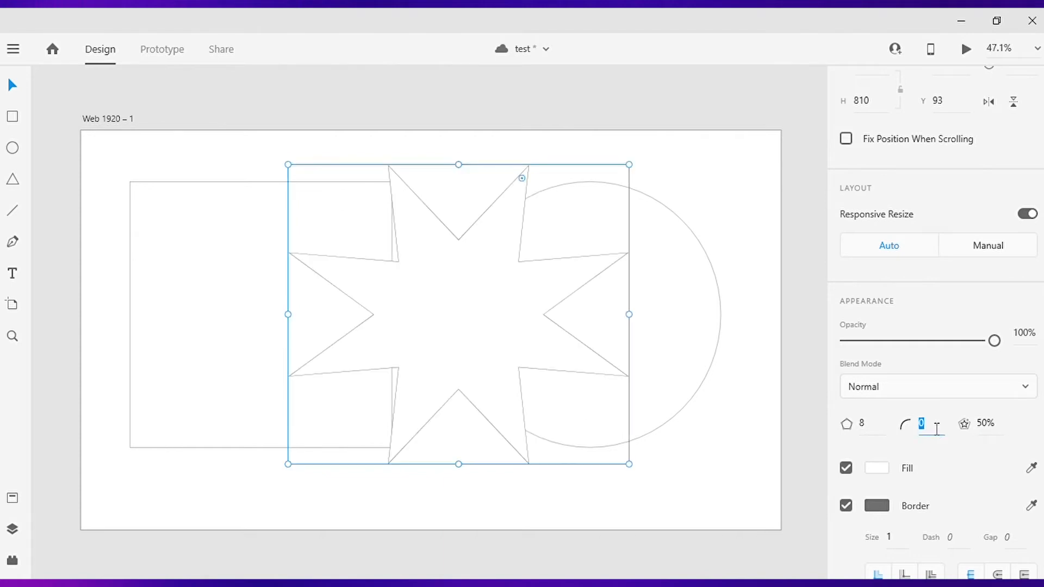
{"action": "type", "text": "2"}
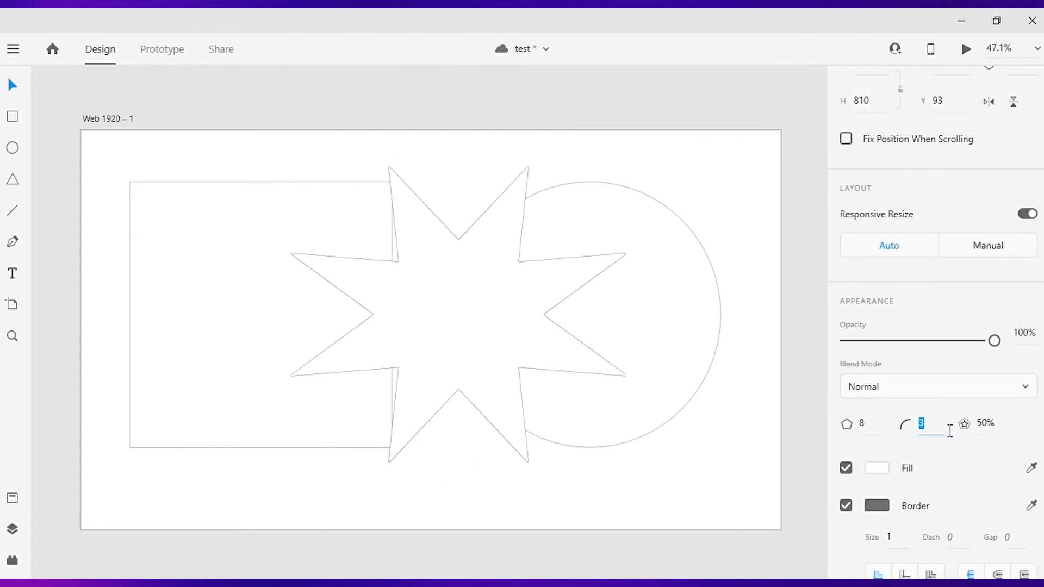
{"action": "key", "text": "Up"}
{"action": "key", "text": "Up"}
{"action": "key", "text": "Up"}
{"action": "key", "text": "Up"}
{"action": "key", "text": "Up"}
{"action": "key", "text": "Up"}
{"action": "key", "text": "Up"}
{"action": "key", "text": "Up"}
{"action": "key", "text": "Up"}
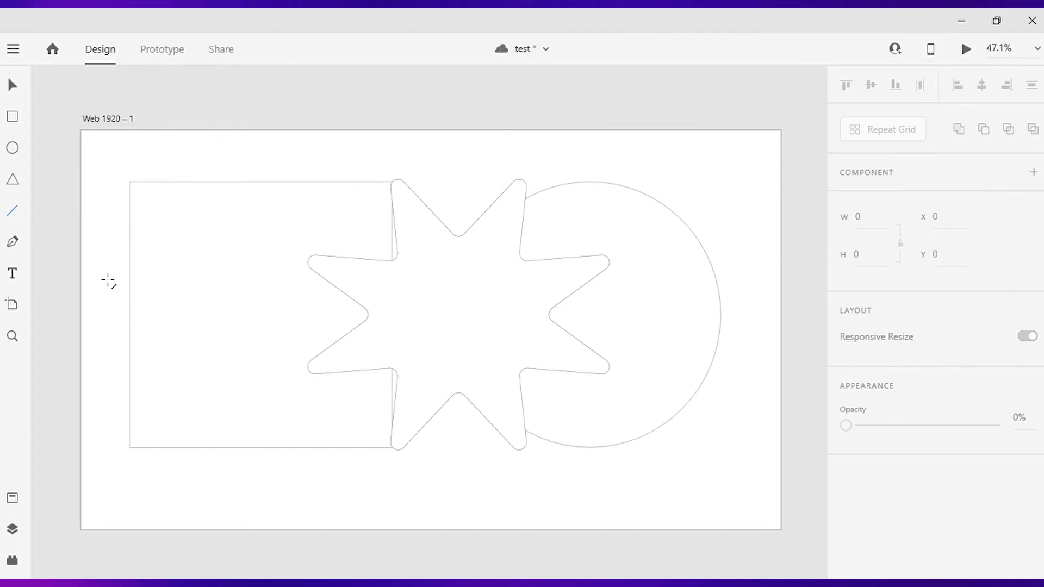
Step: Draw a vertical line about 720 px long just left of the square, spanning its full height
{"action": "scroll", "coordinate": [108, 281], "scroll_direction": "down", "scroll_amount": 1}
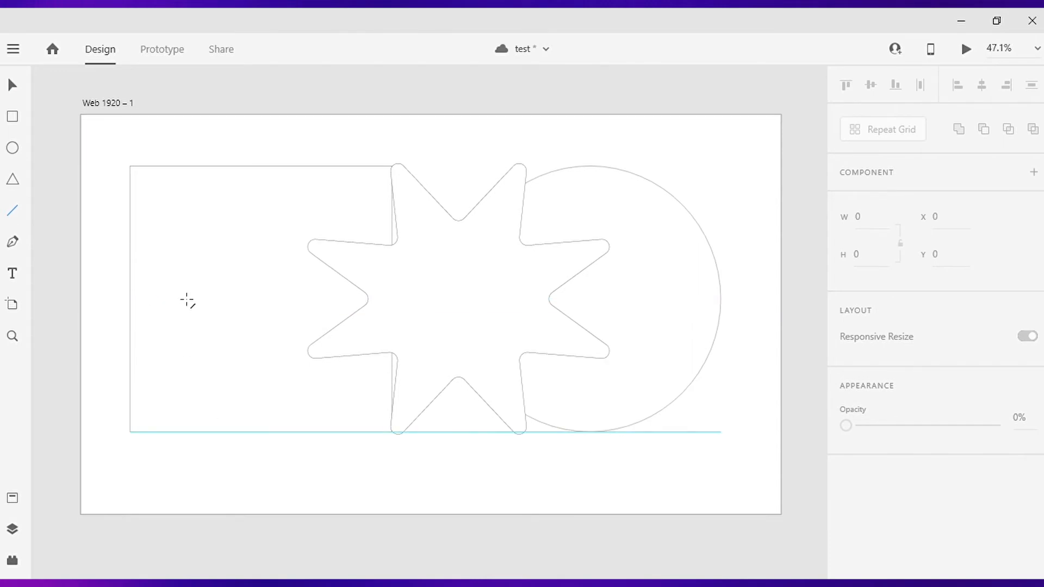
{"action": "left_click_drag", "start_coordinate": [112, 170], "coordinate": [145, 438]}
Step: Try drawing a curved path with the Pen tool, starting above the square and looping across the star
{"action": "left_click", "coordinate": [13, 242]}
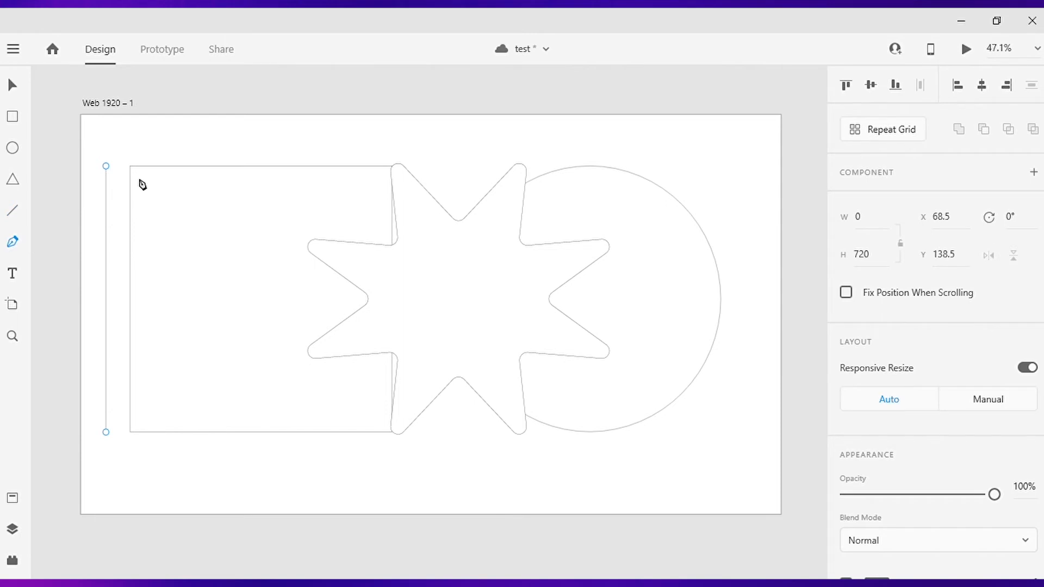
{"action": "left_click", "coordinate": [140, 142]}
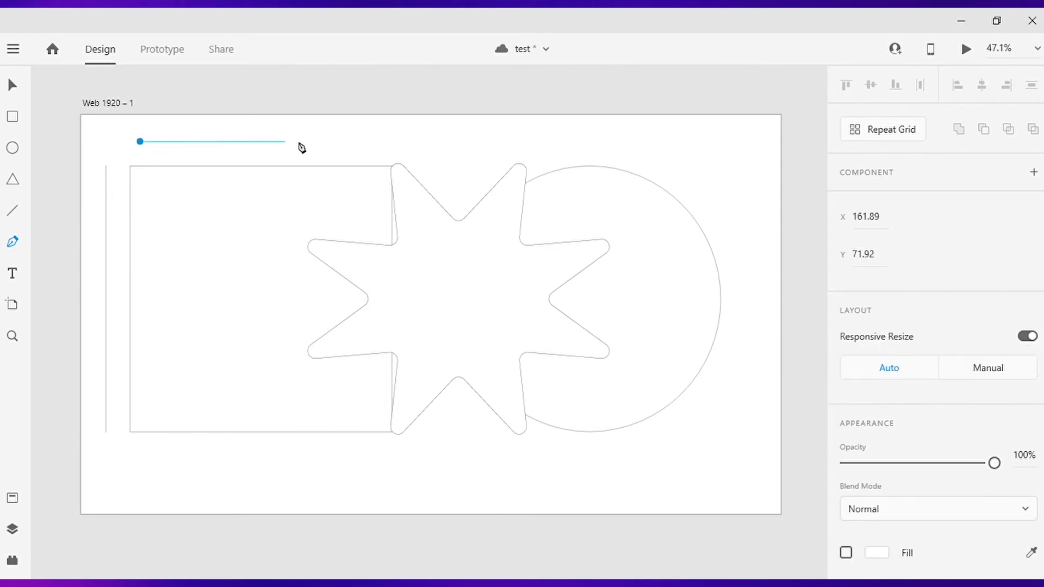
{"action": "left_click", "coordinate": [388, 134]}
{"action": "left_click_drag", "start_coordinate": [466, 186], "coordinate": [508, 314]}
{"action": "left_click_drag", "start_coordinate": [461, 351], "coordinate": [404, 354]}
{"action": "left_click_drag", "start_coordinate": [334, 317], "coordinate": [311, 246]}
{"action": "left_click_drag", "start_coordinate": [311, 187], "coordinate": [329, 156]}
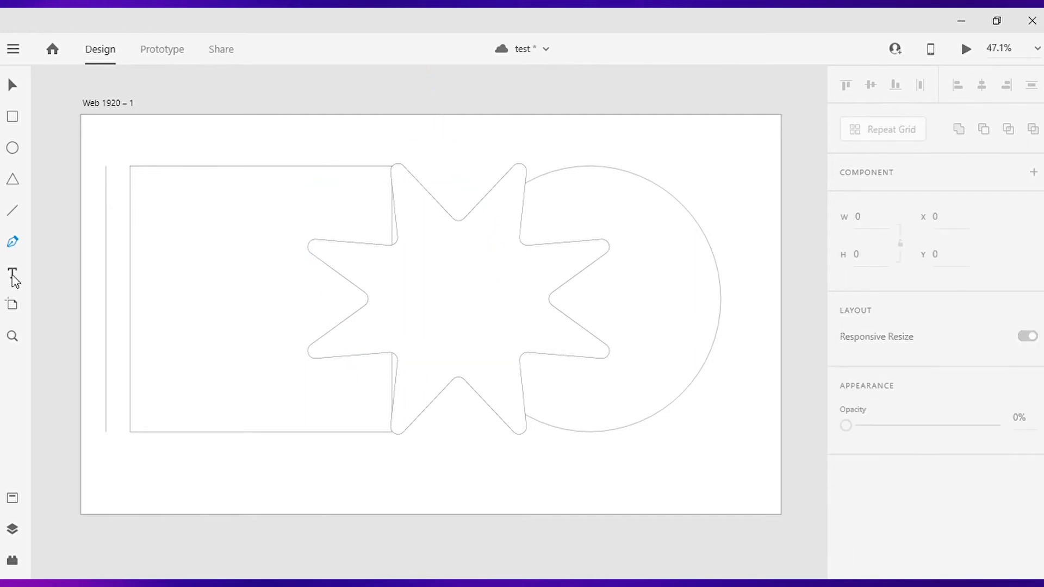
Step: Add the text "SkillSeeds" near the lower left of the artboard, at the square's bottom edge
{"action": "left_click", "coordinate": [13, 276]}
{"action": "left_click", "coordinate": [138, 479]}
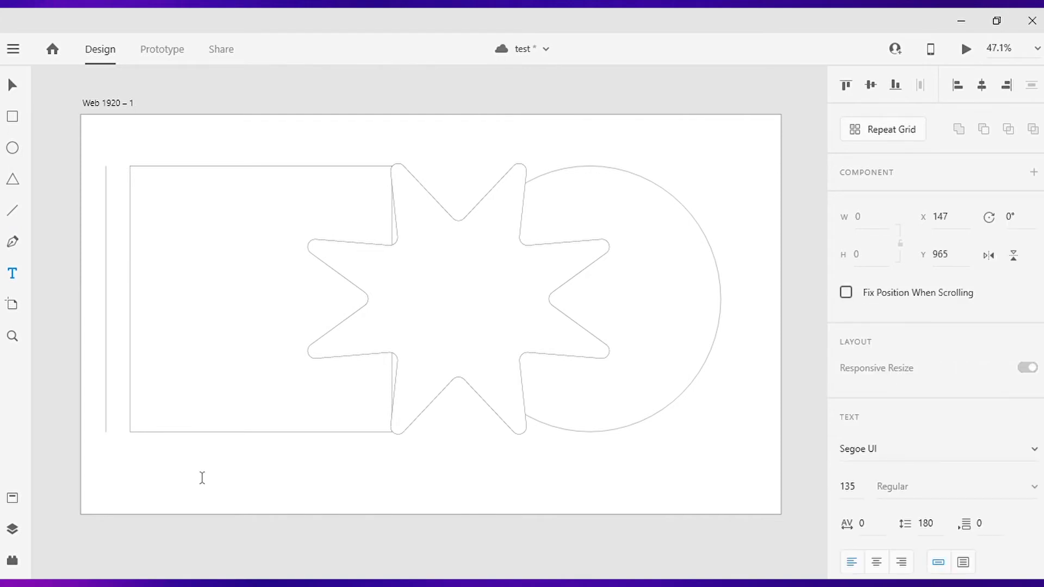
{"action": "type", "text": "Skil"}
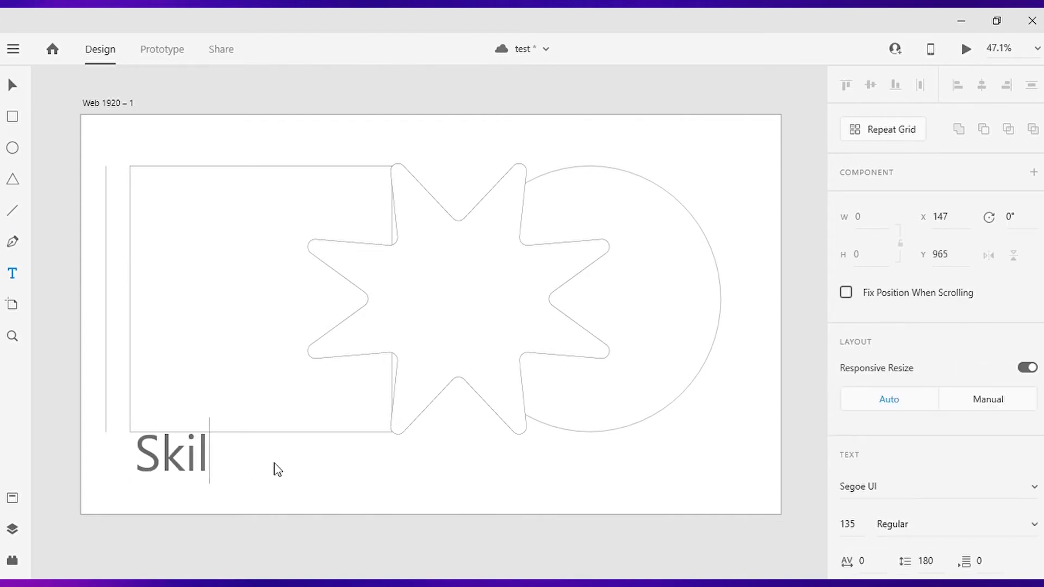
{"action": "type", "text": "lSeeds"}
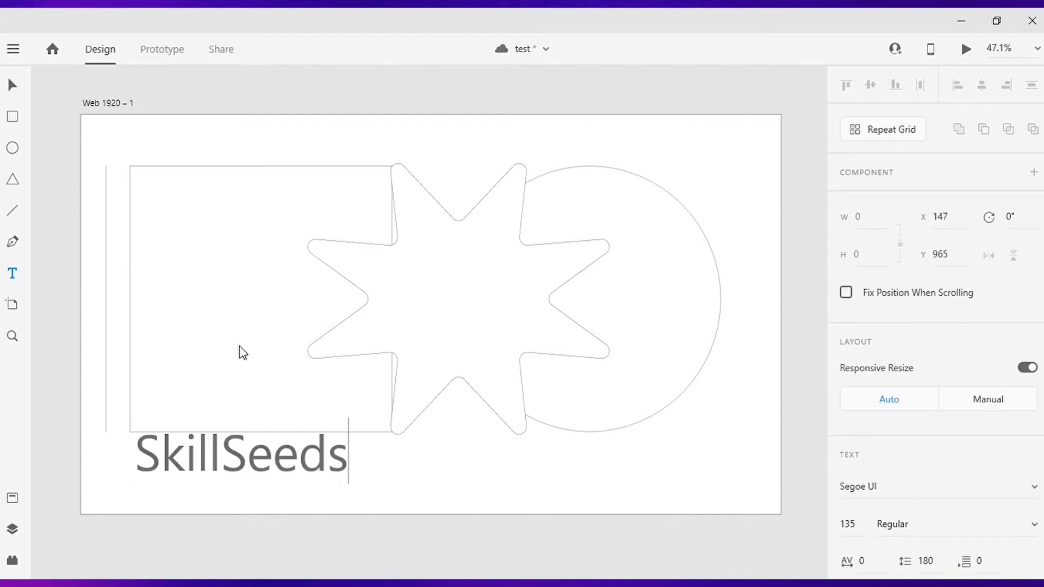
{"action": "key", "text": "Escape"}
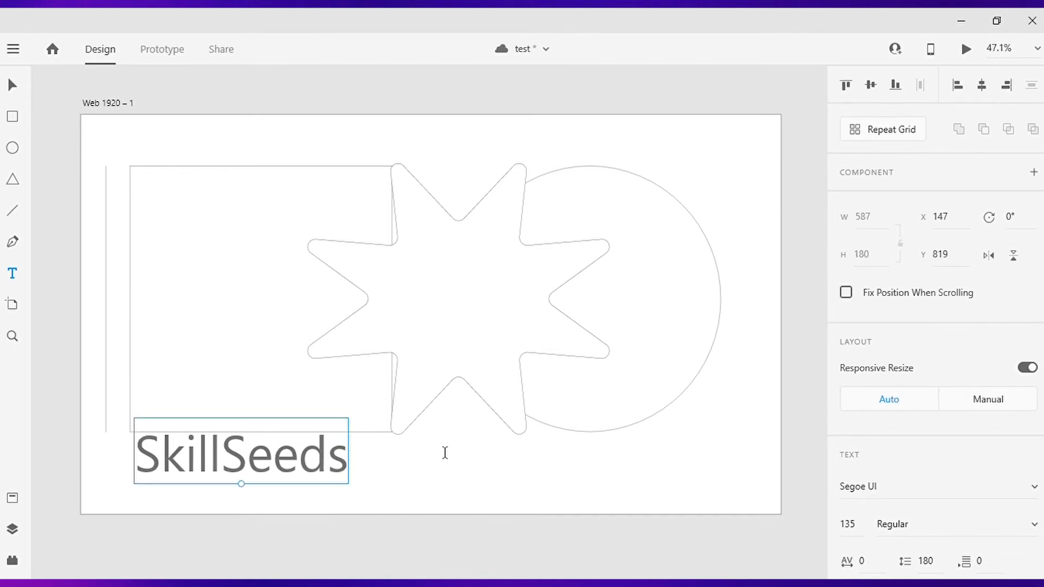
Step: Display the preset artboard sizes for the Artboard tool, with empty canvas space around the web artboard
{"action": "left_click", "coordinate": [13, 305]}
{"action": "scroll", "coordinate": [76, 287], "scroll_direction": "down", "scroll_amount": 2}
{"action": "scroll", "coordinate": [77, 287], "scroll_direction": "down", "scroll_amount": 1}
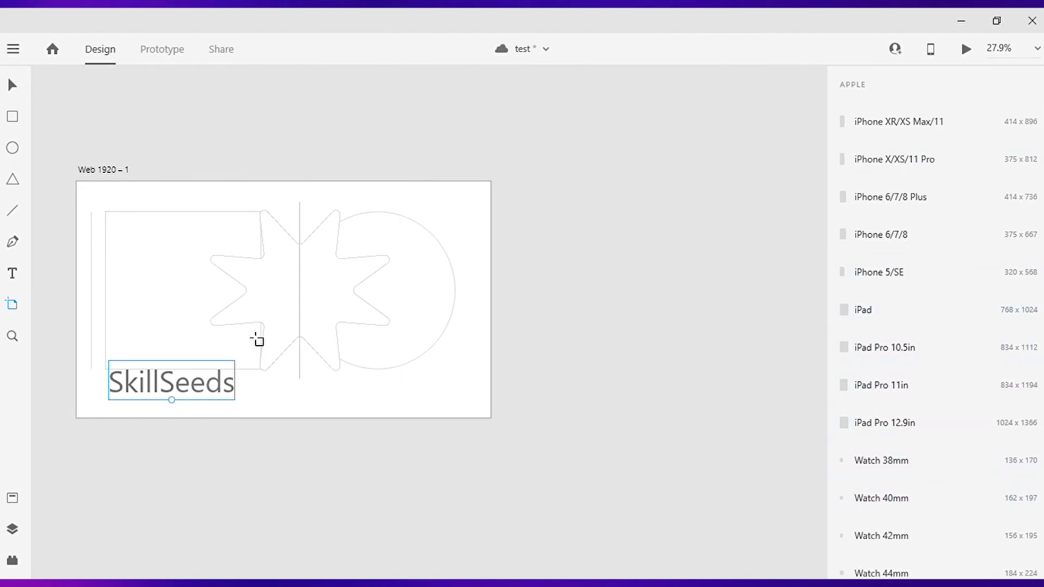
Step: Magnify the artboard's shapes with the Zoom tool and return to a wider view
{"action": "left_click", "coordinate": [12, 336]}
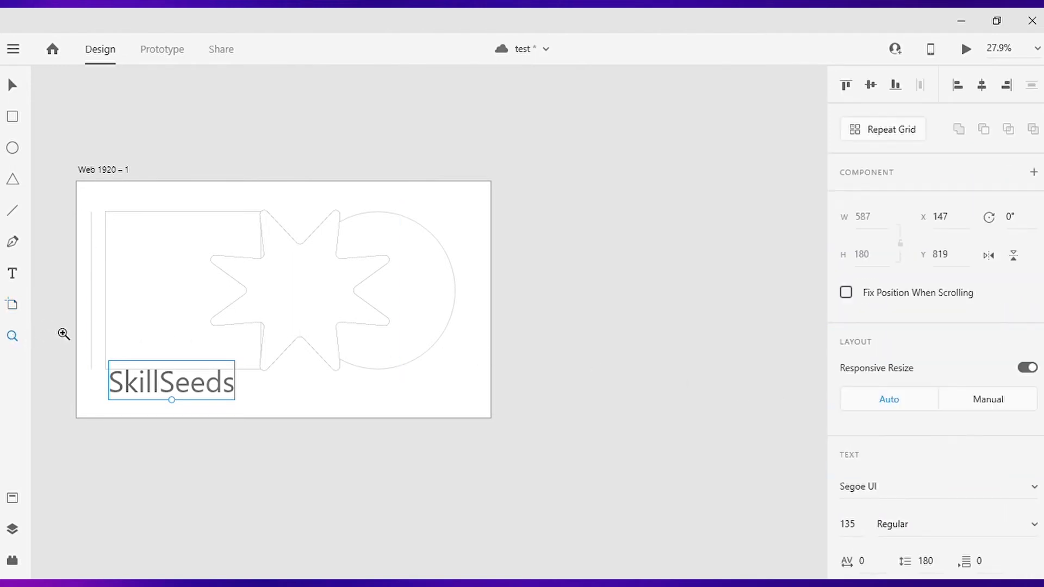
{"action": "left_click_drag", "start_coordinate": [77, 400], "coordinate": [412, 226]}
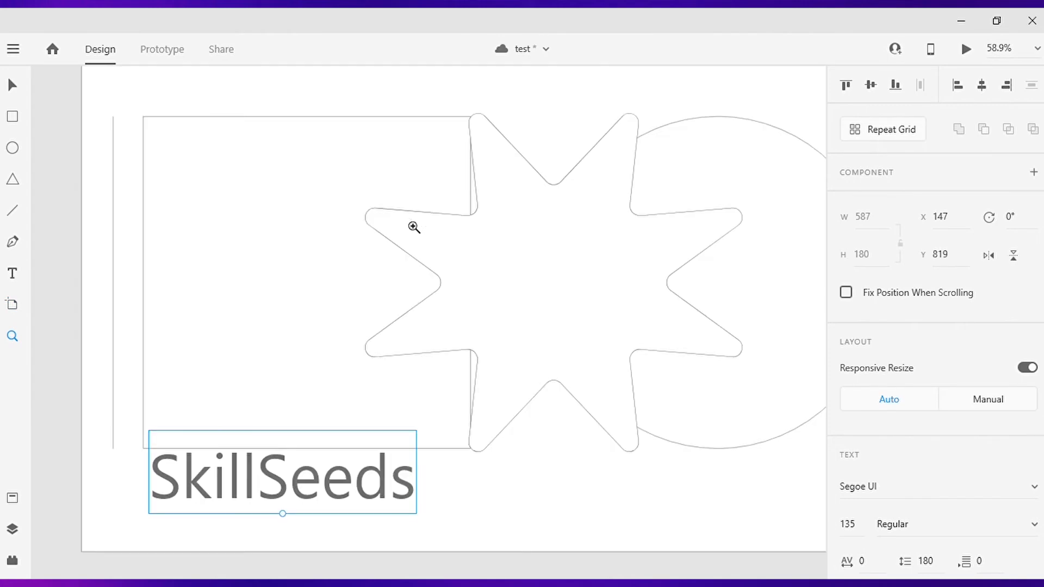
{"action": "left_click", "coordinate": [375, 225], "text": "alt"}
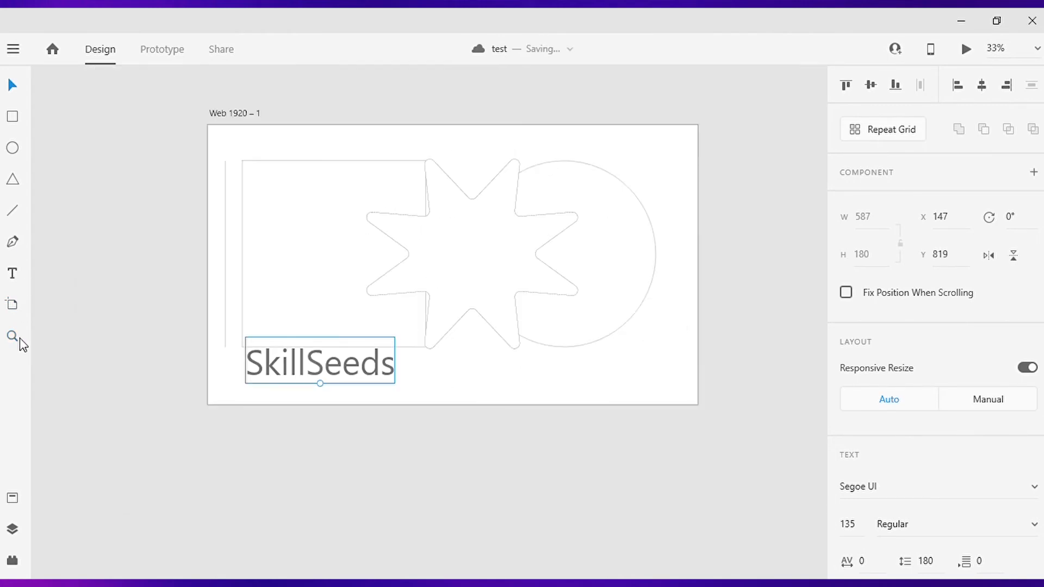
Step: Look through the document's assets, its layers and the list of installed plugins
{"action": "left_click", "coordinate": [13, 500]}
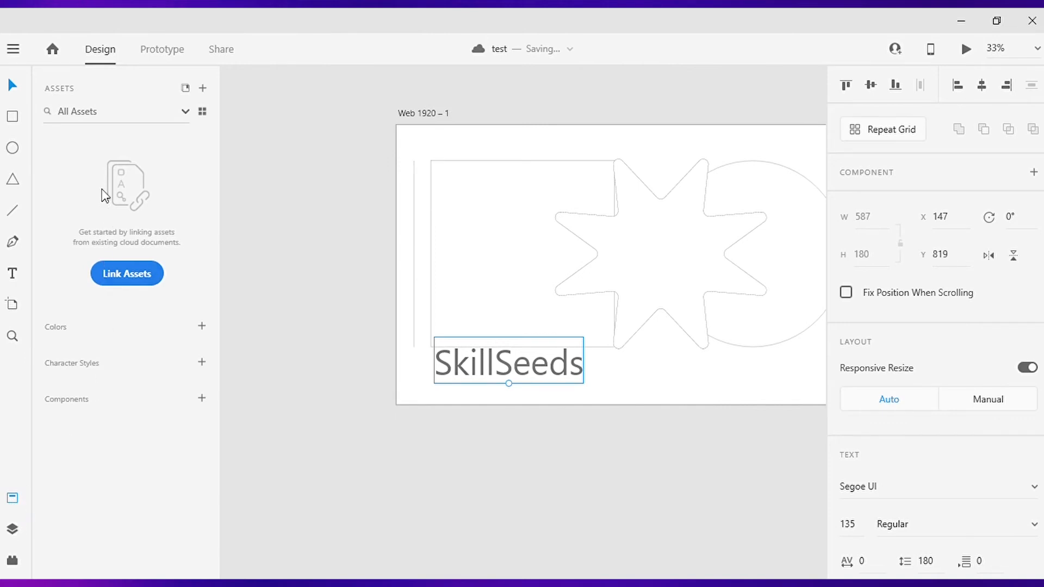
{"action": "left_click", "coordinate": [12, 530]}
{"action": "left_click", "coordinate": [12, 560]}
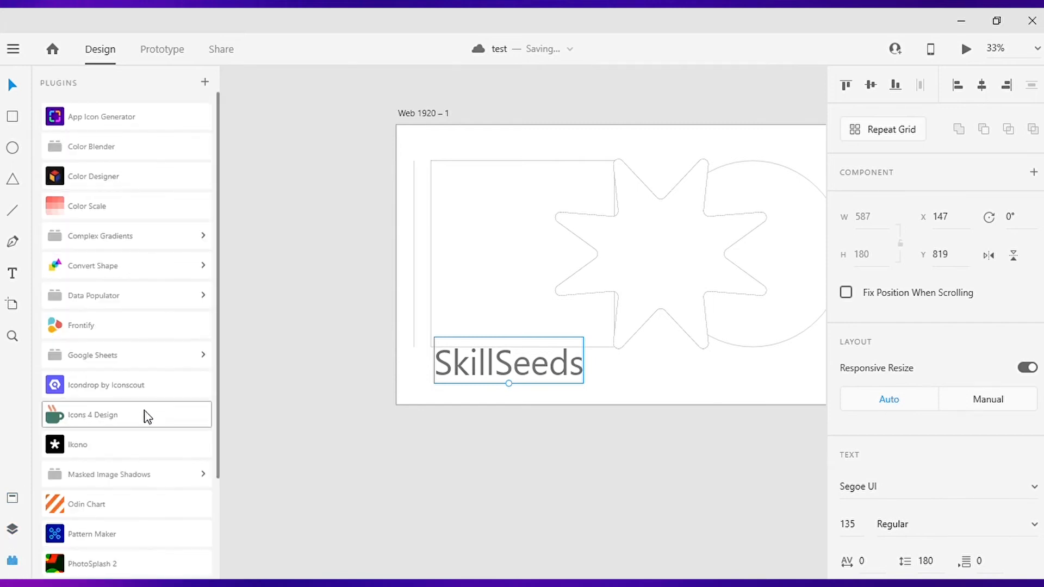
{"action": "scroll", "coordinate": [136, 470], "scroll_direction": "down", "scroll_amount": 2}
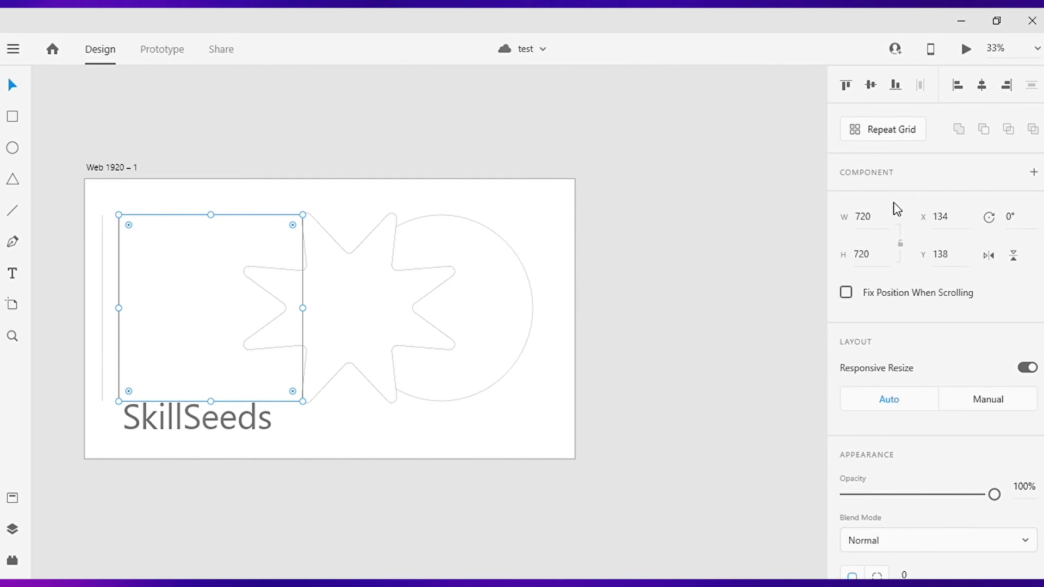
Step: Centre the square vertically on the artboard, and centre the SkillSeeds text both vertically and horizontally
{"action": "left_click", "coordinate": [875, 85]}
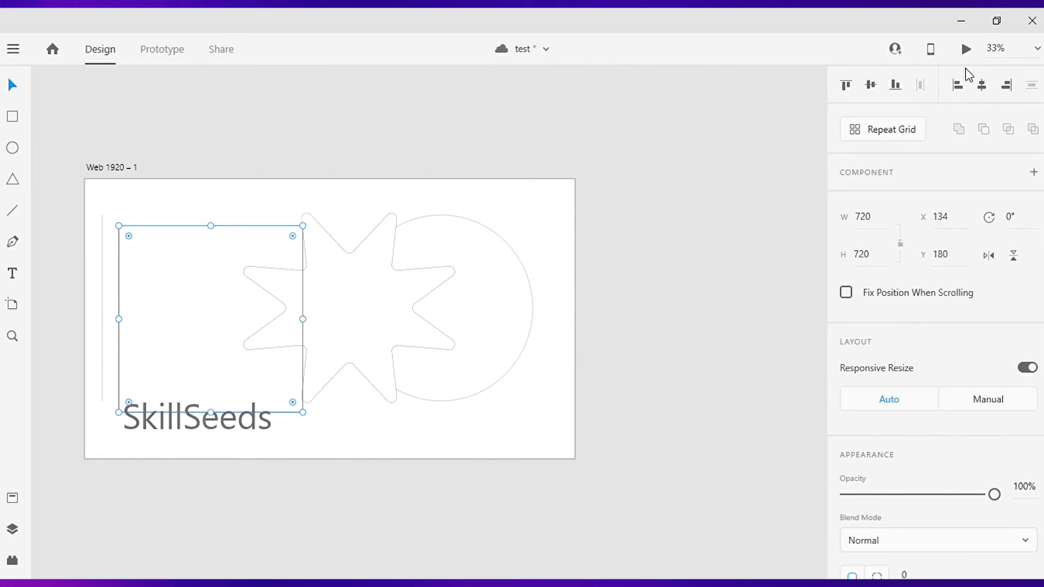
{"action": "left_click", "coordinate": [255, 429]}
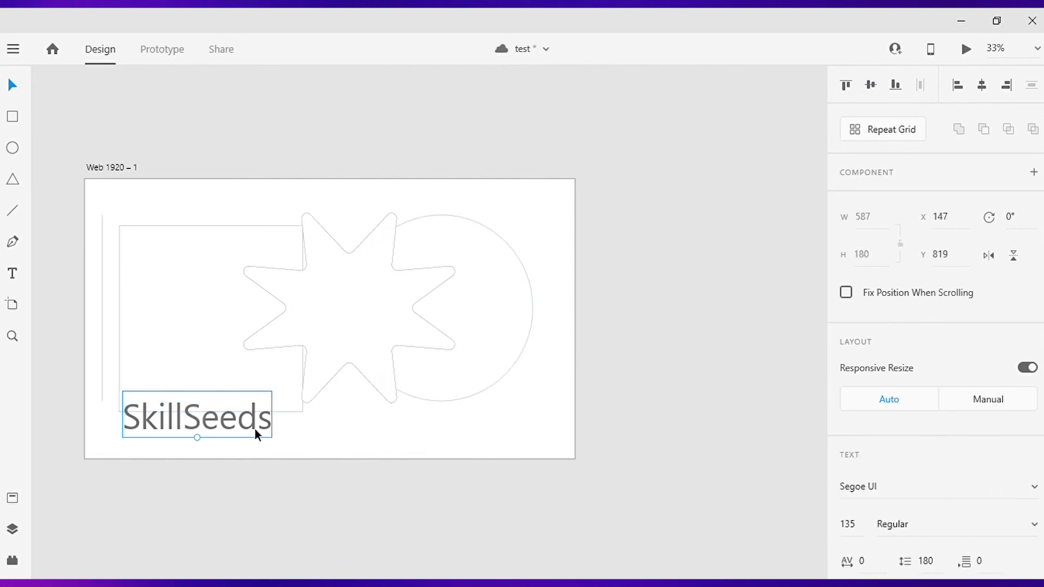
{"action": "left_click", "coordinate": [876, 87]}
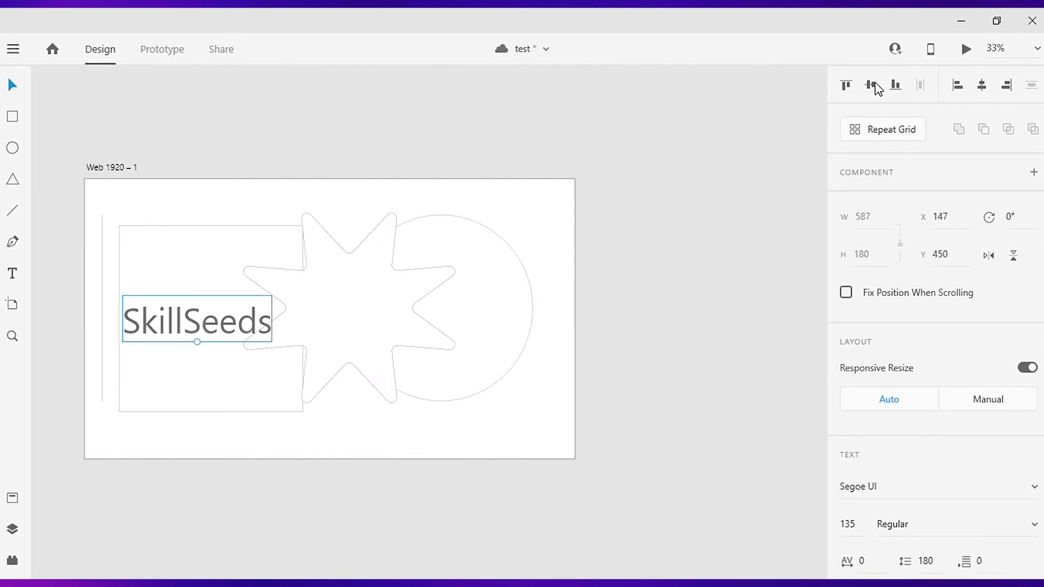
{"action": "left_click", "coordinate": [982, 86]}
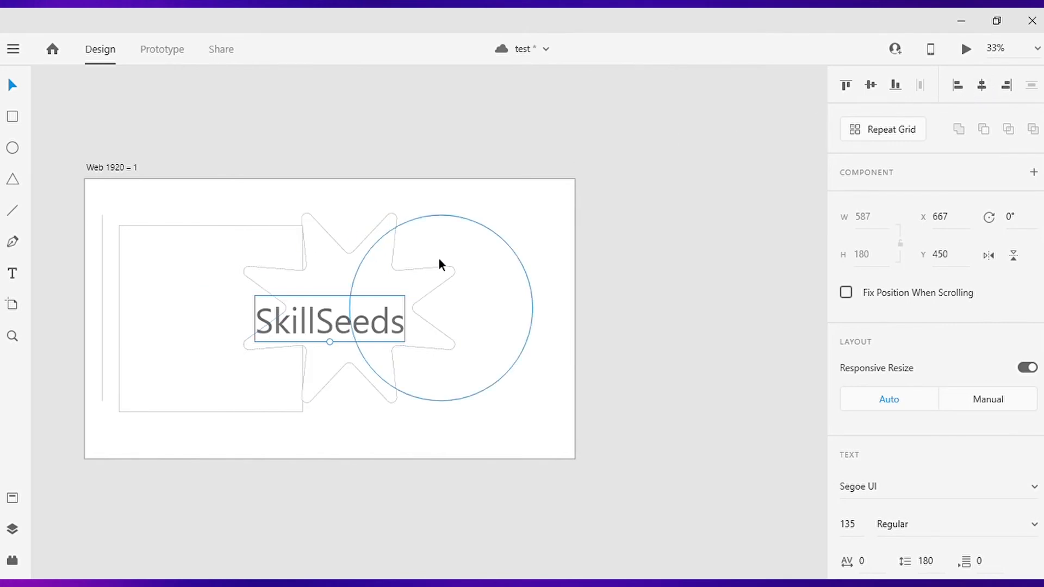
{"action": "left_click", "coordinate": [455, 253]}
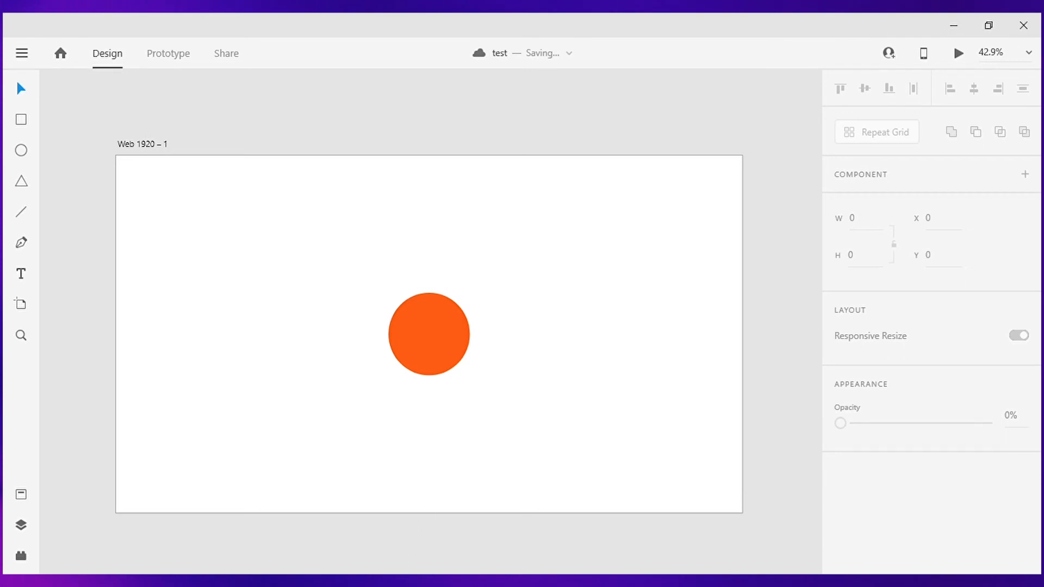
Step: Turn the orange circle into a repeat grid of four columns and three rows, placed in the artboard's upper left
{"action": "left_click", "coordinate": [428, 351]}
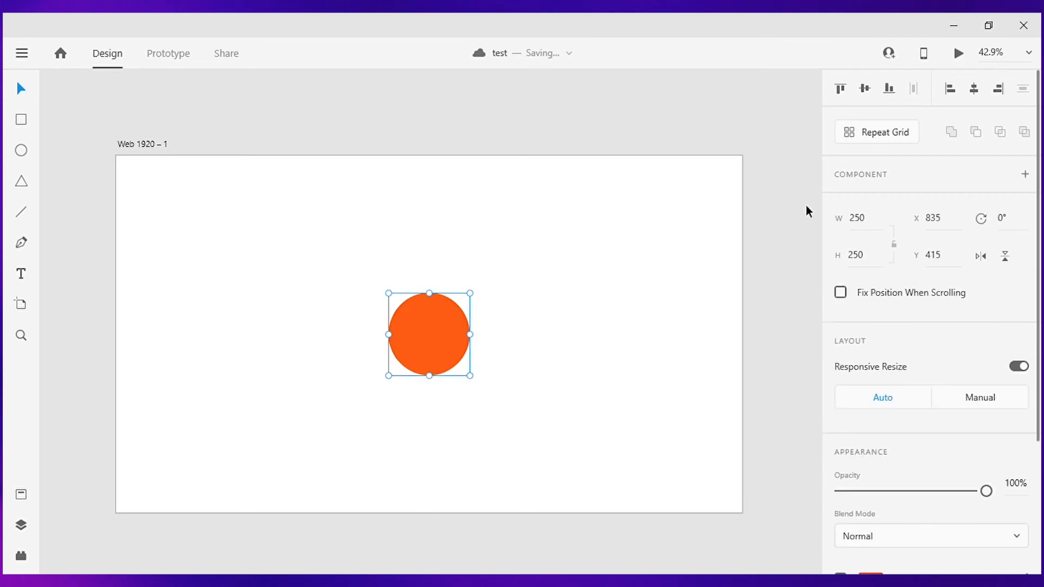
{"action": "left_click", "coordinate": [897, 136]}
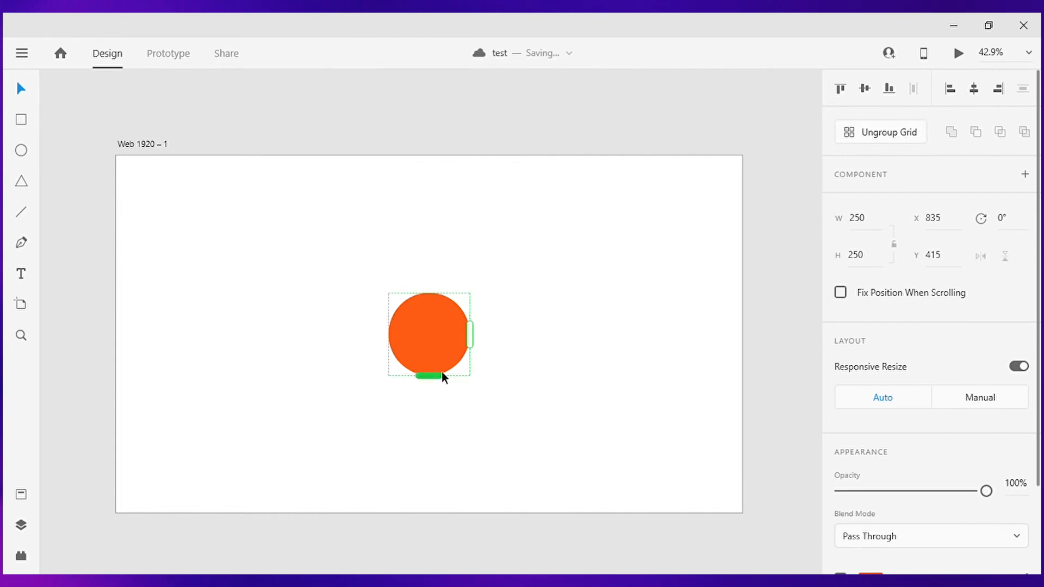
{"action": "left_click_drag", "start_coordinate": [479, 349], "coordinate": [746, 341]}
{"action": "left_click_drag", "start_coordinate": [582, 380], "coordinate": [576, 566]}
{"action": "left_click_drag", "start_coordinate": [507, 318], "coordinate": [296, 223]}
{"action": "left_click_drag", "start_coordinate": [519, 319], "coordinate": [513, 319]}
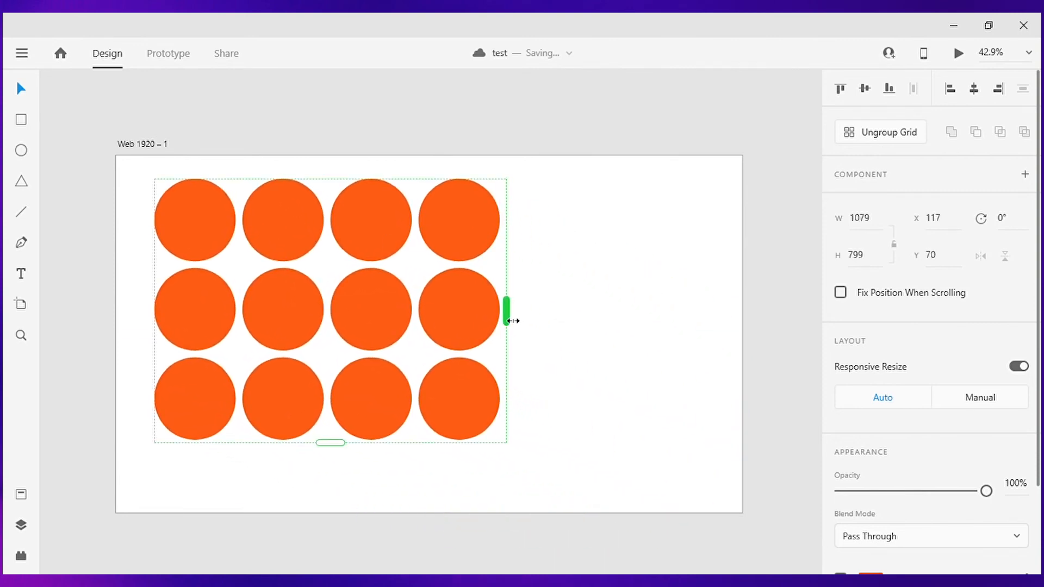
Step: Shrink the grid's first circle to about 184 px and add the text "SkillSeeds" over it
{"action": "double_click", "coordinate": [204, 218]}
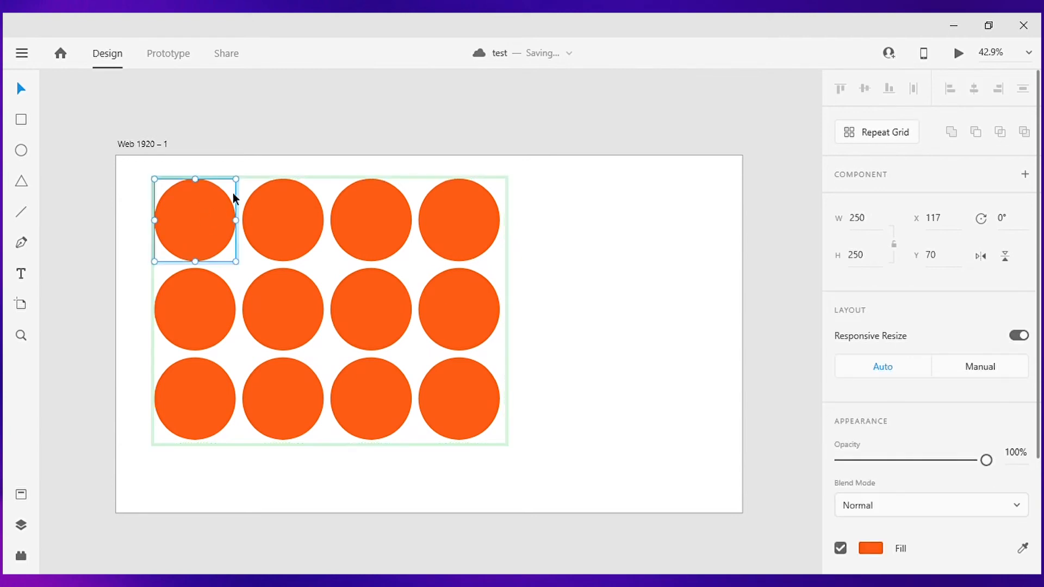
{"action": "left_click_drag", "start_coordinate": [235, 180], "coordinate": [239, 198]}
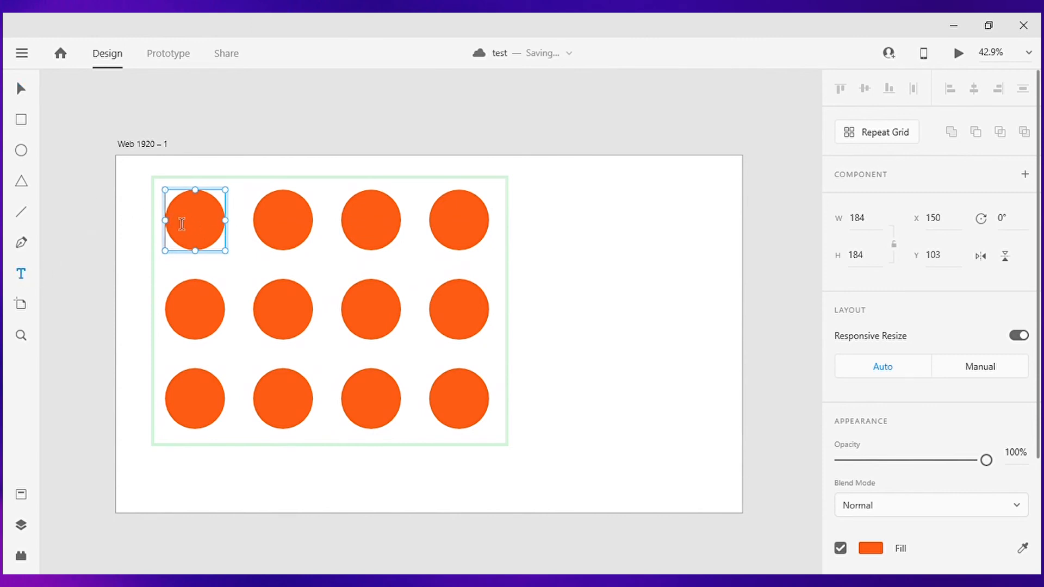
{"action": "left_click", "coordinate": [182, 223]}
{"action": "type", "text": "Skill Se"}
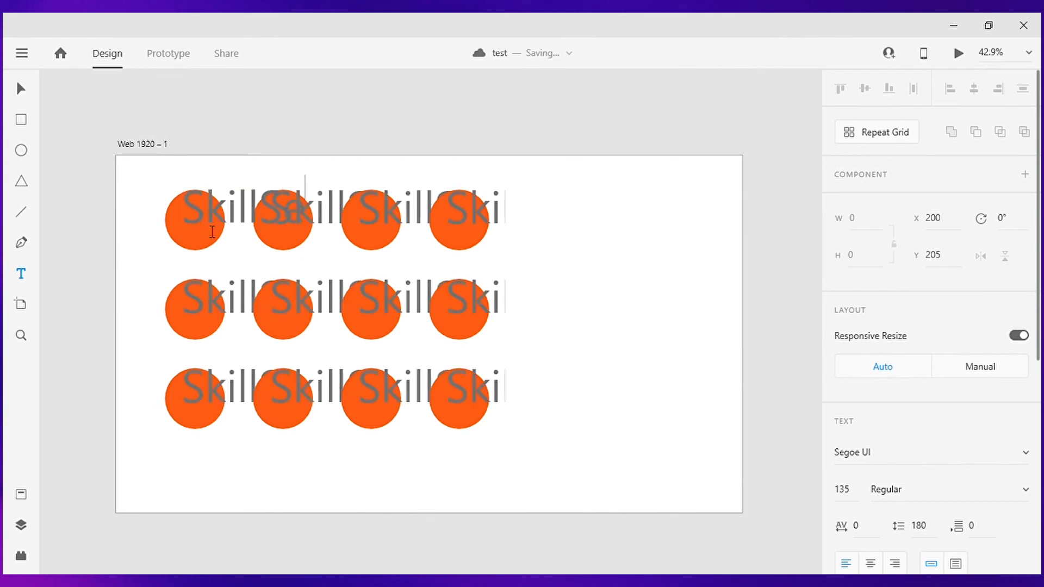
{"action": "type", "text": "eds"}
{"action": "left_click", "coordinate": [22, 90]}
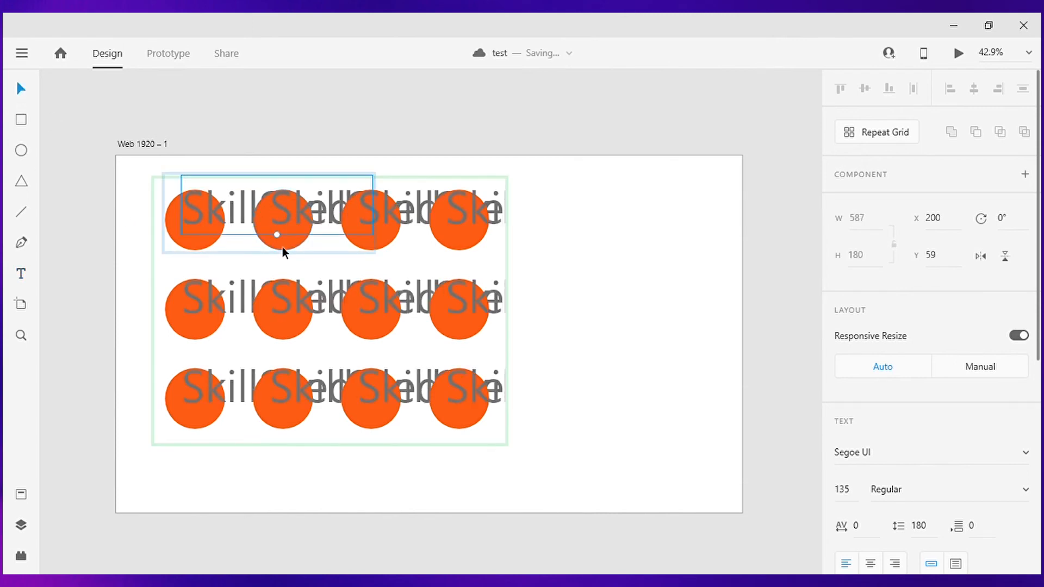
Step: Scale the SkillSeeds text down to size 41 and place it across the middle of the first circle
{"action": "left_click_drag", "start_coordinate": [283, 239], "coordinate": [214, 221]}
{"action": "scroll", "coordinate": [930, 396], "scroll_direction": "down", "scroll_amount": 3}
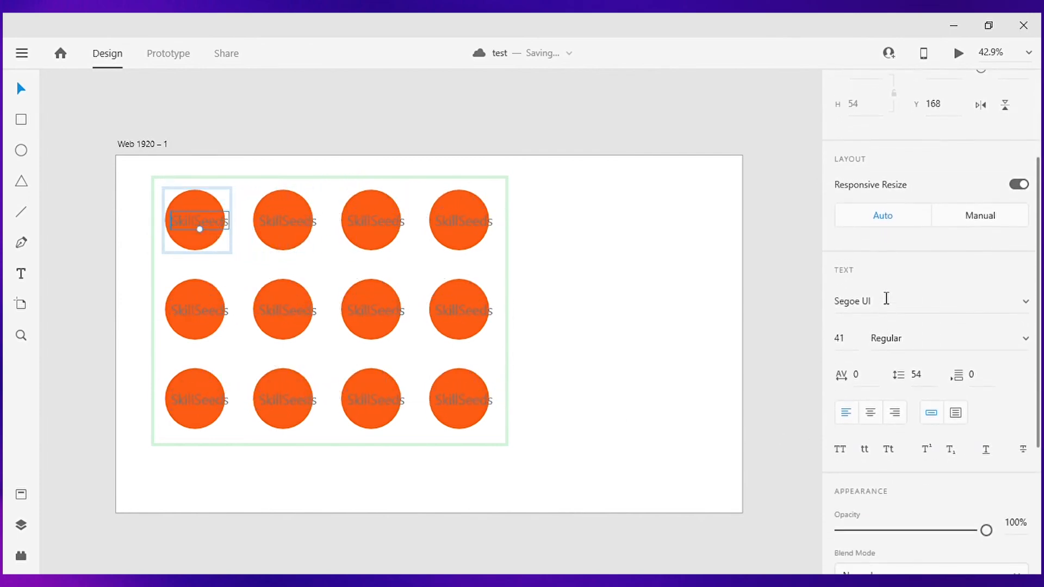
{"action": "scroll", "coordinate": [886, 296], "scroll_direction": "up", "scroll_amount": 2}
{"action": "left_click", "coordinate": [687, 277]}
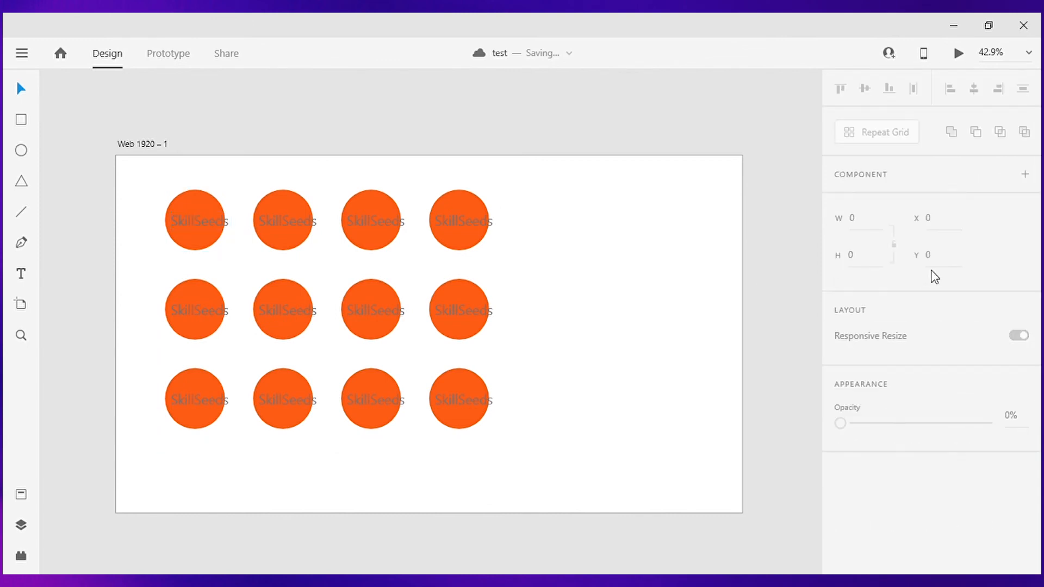
Step: Examine the layout and appearance properties of the repeat grid and of one circle inside it
{"action": "left_click", "coordinate": [404, 226]}
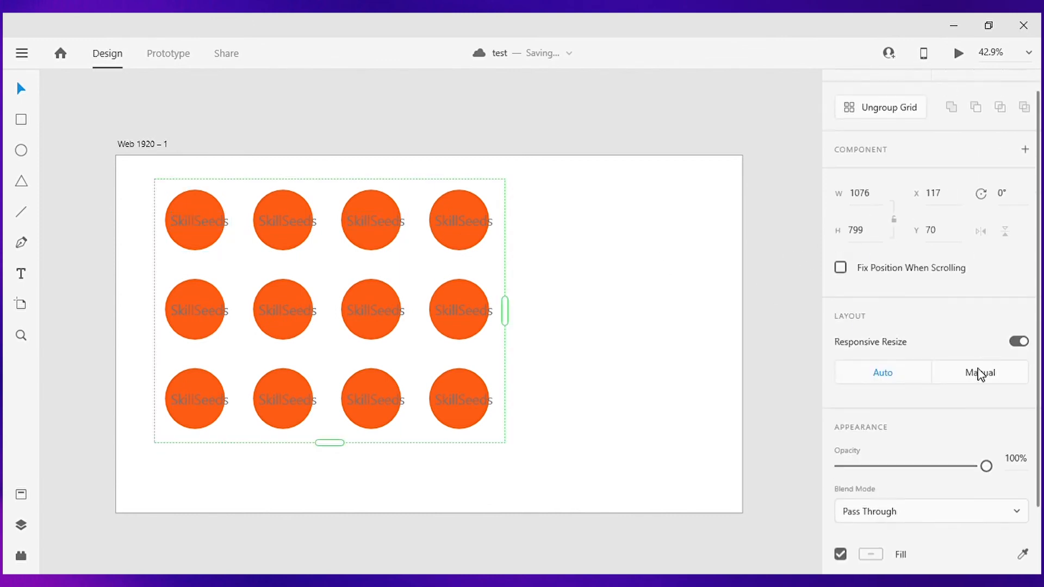
{"action": "scroll", "coordinate": [952, 381], "scroll_direction": "down", "scroll_amount": 1}
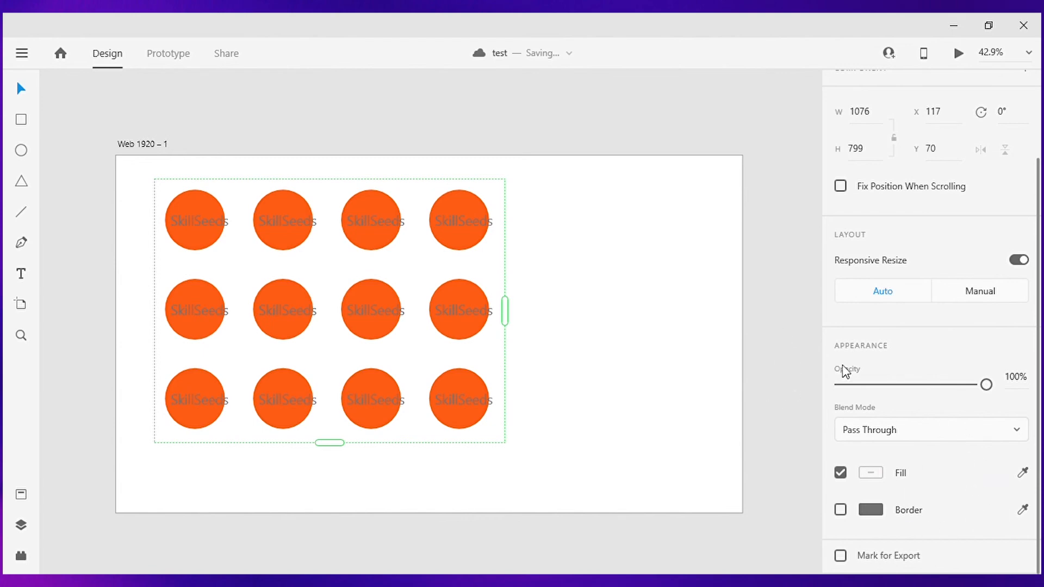
{"action": "double_click", "coordinate": [470, 289]}
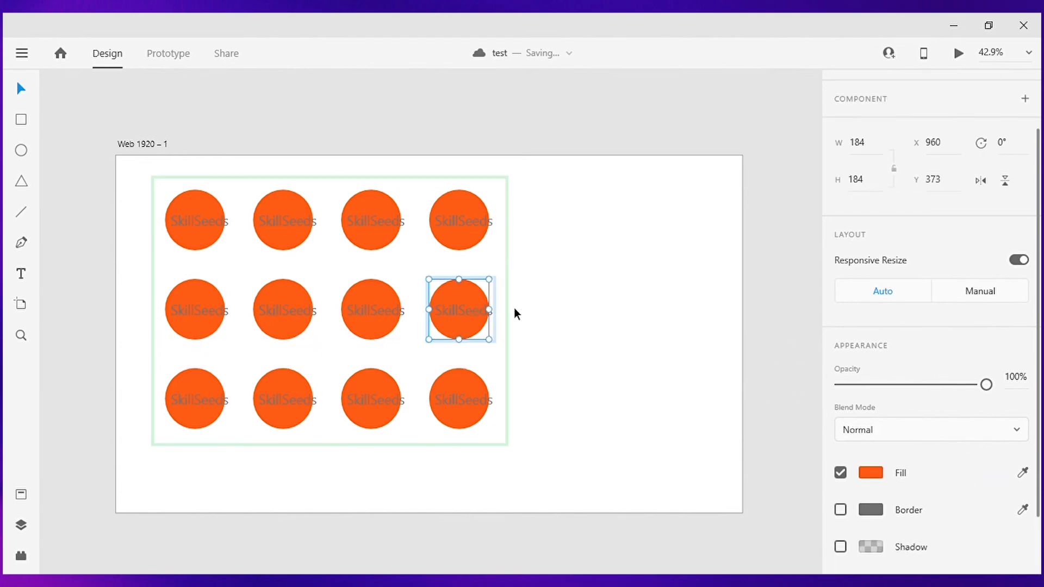
{"action": "scroll", "coordinate": [972, 469], "scroll_direction": "down", "scroll_amount": 1}
{"action": "scroll", "coordinate": [973, 469], "scroll_direction": "down", "scroll_amount": 1}
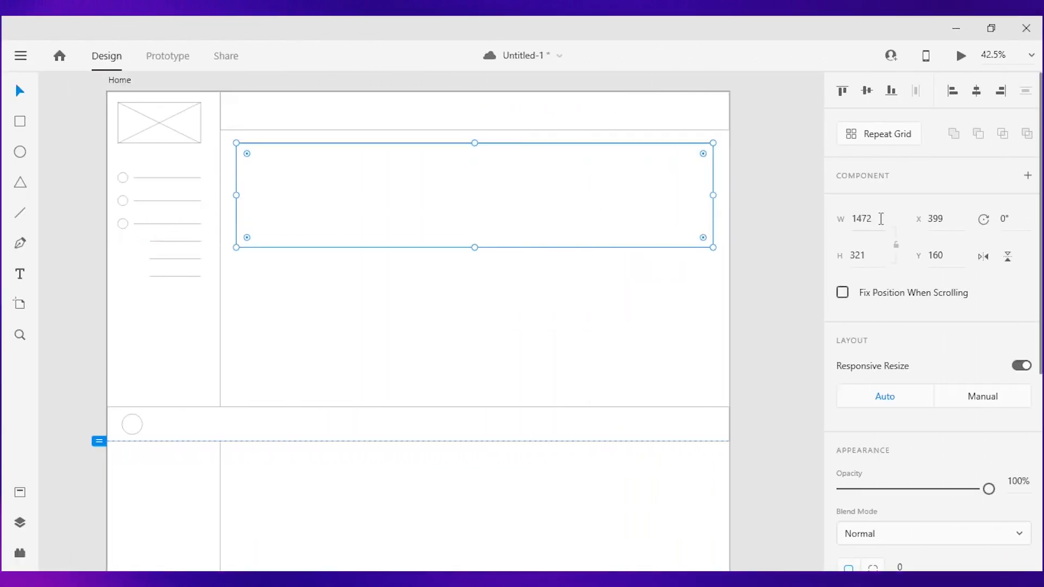
Step: Halve the width of the wide rectangle below the Home artboard's header by dividing its value by 2
{"action": "left_click", "coordinate": [881, 219]}
{"action": "key", "text": "alt"}
{"action": "key", "text": "2"}
{"action": "key", "text": "ctrl+z"}
{"action": "left_click", "coordinate": [874, 219]}
{"action": "left_click", "coordinate": [877, 219]}
{"action": "type", "text": "/2"}
{"action": "key", "text": "Return"}
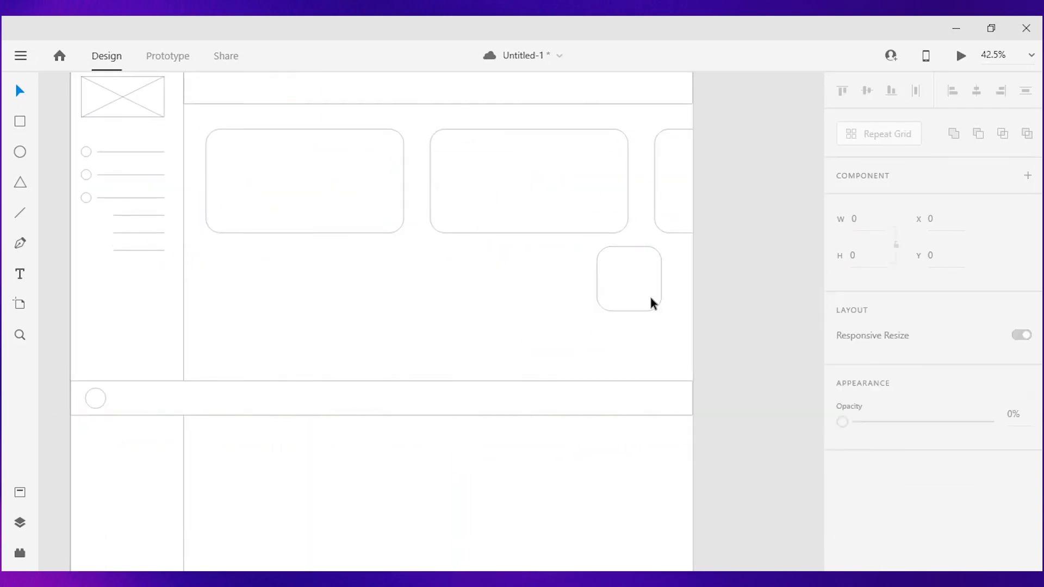
Step: Draw a small square below the first large card, aligned with the card's left edge
{"action": "left_click", "coordinate": [613, 294]}
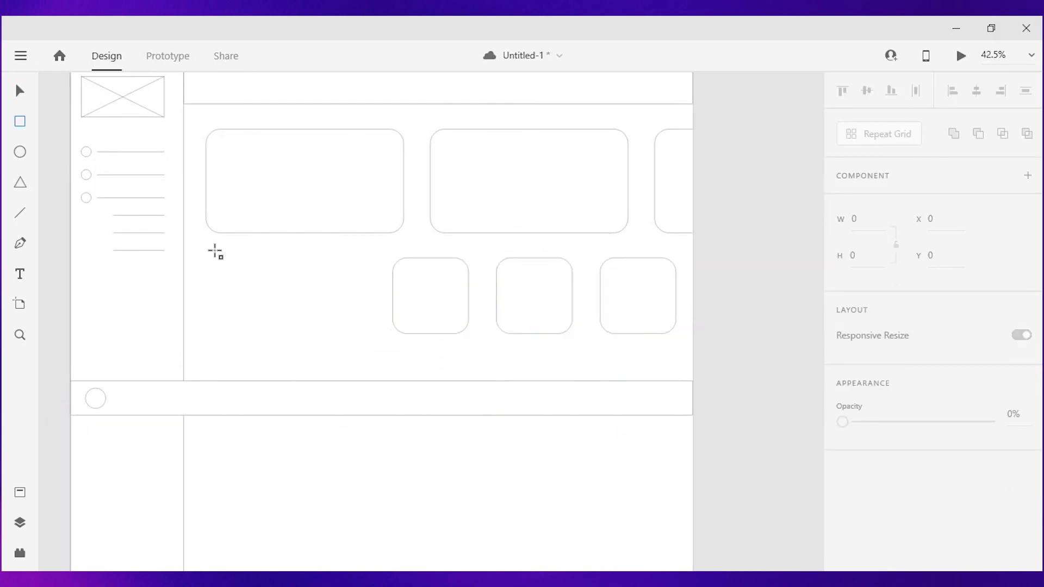
{"action": "left_click_drag", "start_coordinate": [207, 259], "coordinate": [234, 285]}
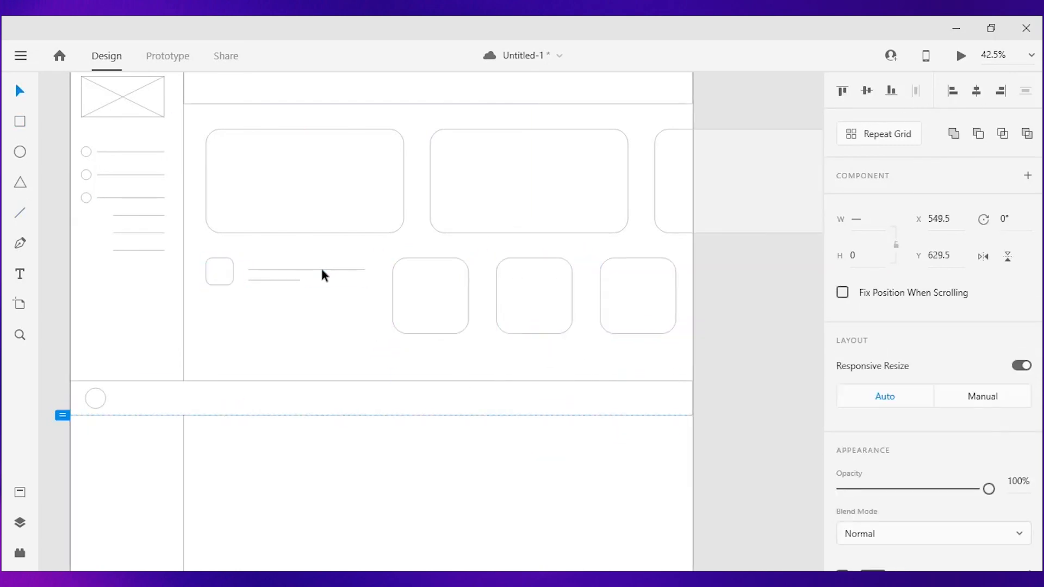
Step: Bring the horizontal bar at the viewport's lower edge and its circle in front of all other objects
{"action": "scroll", "coordinate": [321, 275], "scroll_direction": "down", "scroll_amount": 3}
{"action": "left_click", "coordinate": [170, 302], "text": "shift"}
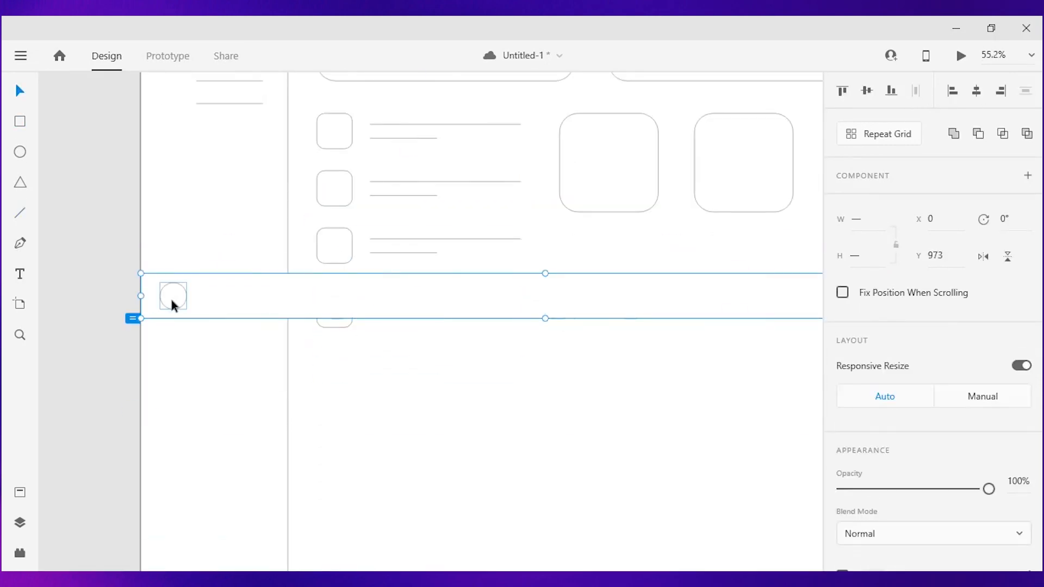
{"action": "key", "text": "ctrl+shift+bracketright"}
Step: Rename the Home artboard as "Home-Wireframe"
{"action": "scroll", "coordinate": [82, 167], "scroll_direction": "down", "scroll_amount": 2}
{"action": "left_click", "coordinate": [710, 117]}
{"action": "left_click", "coordinate": [153, 120]}
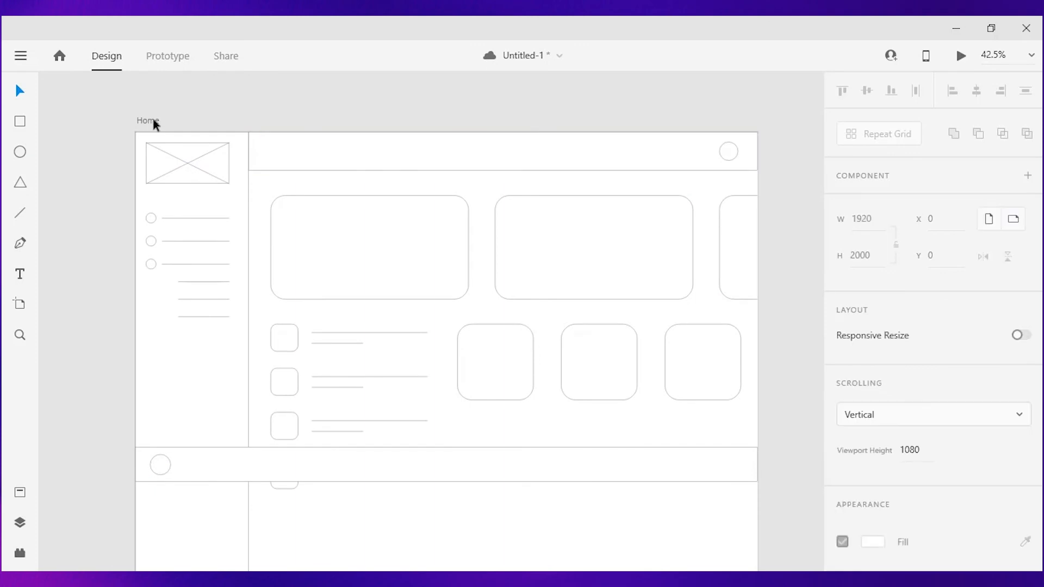
{"action": "type", "text": "-Wireframe"}
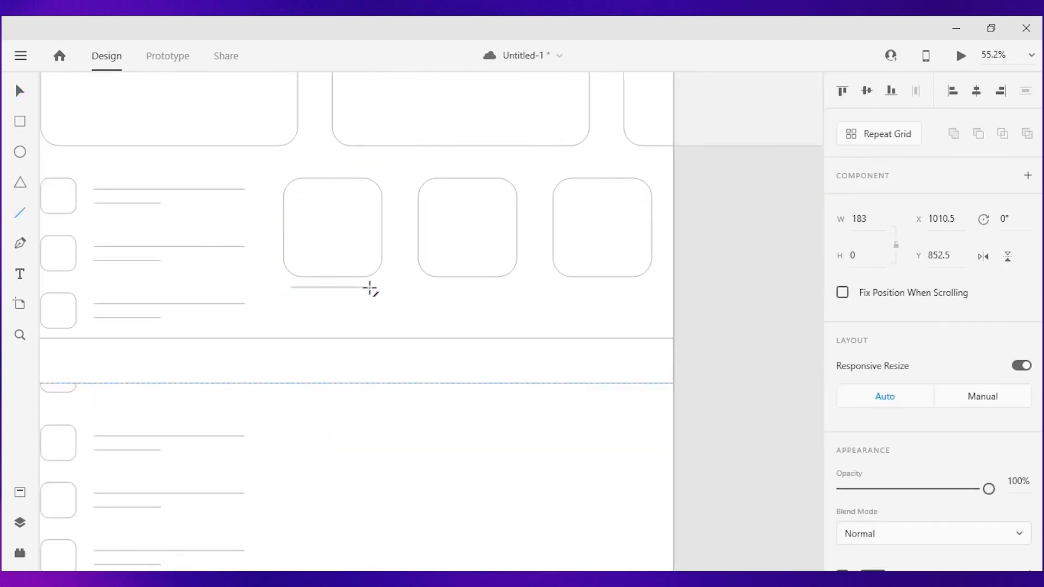
Step: Add a second caption line under the first square and repeat the captioned square in a three-column grid about 816 by 1082 px
{"action": "left_click_drag", "start_coordinate": [368, 289], "coordinate": [350, 298]}
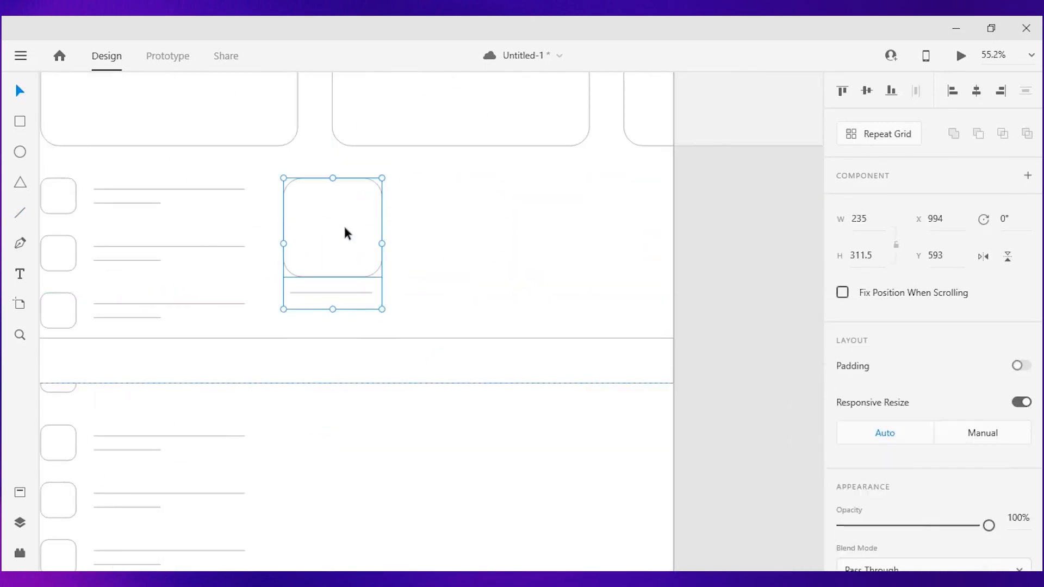
{"action": "right_click", "coordinate": [345, 234]}
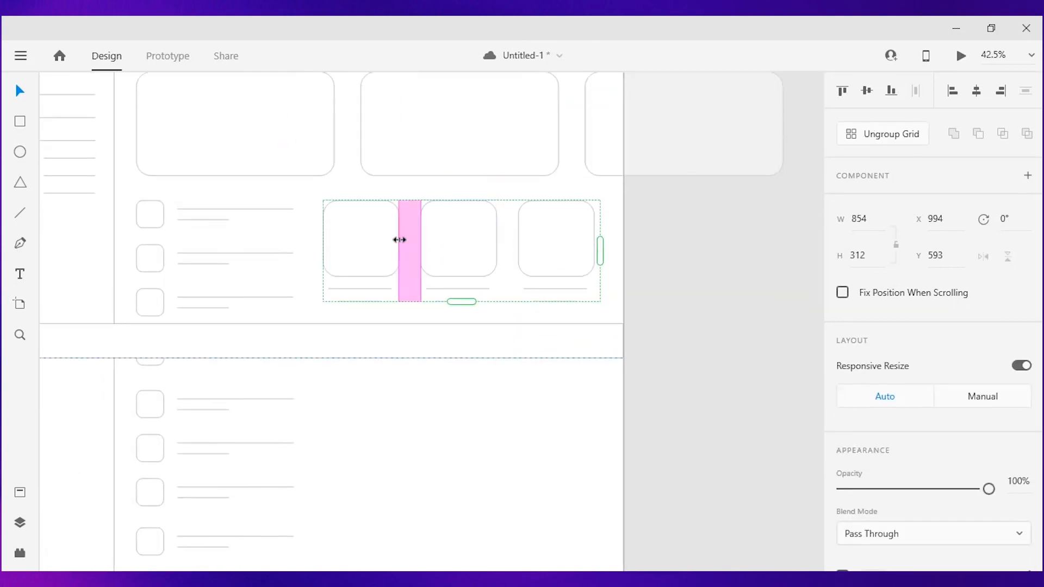
{"action": "left_click_drag", "start_coordinate": [398, 237], "coordinate": [484, 243]}
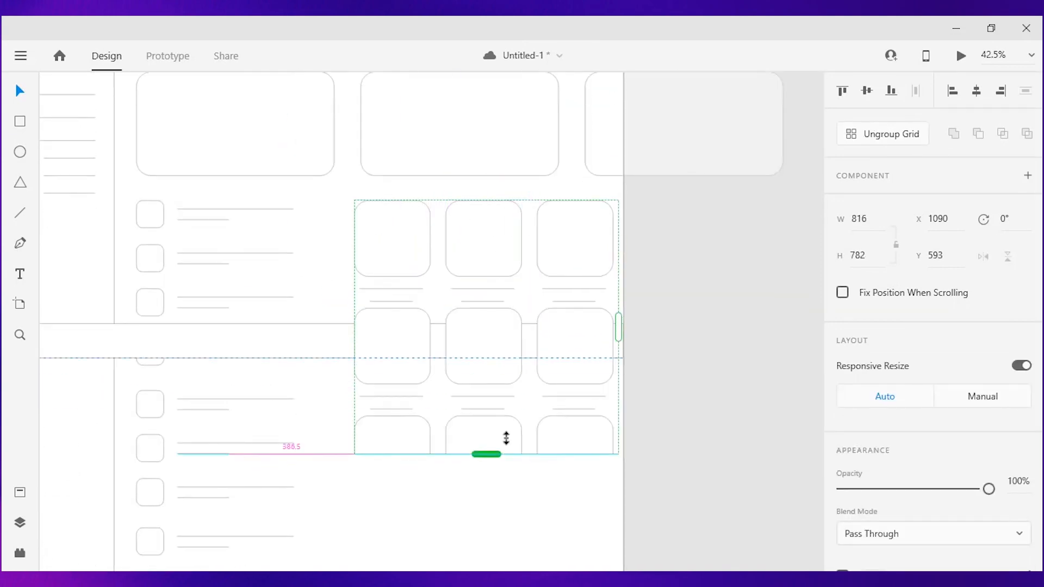
{"action": "left_click_drag", "start_coordinate": [492, 305], "coordinate": [483, 234]}
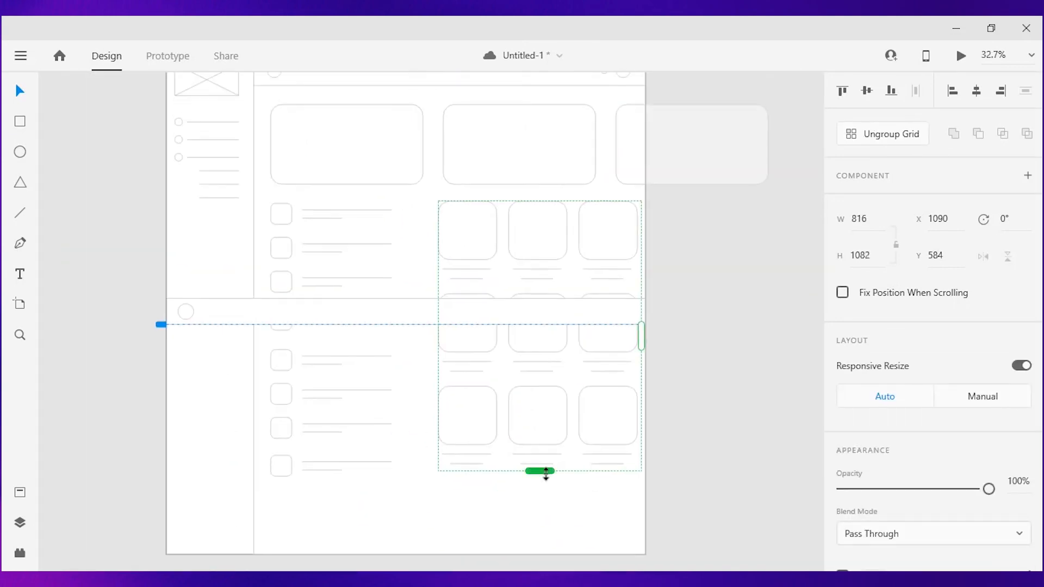
Step: Draw a rounded rectangle about 542 by 276 px beneath the list rows at the artboard's lower edge
{"action": "key", "text": "r"}
{"action": "left_click_drag", "start_coordinate": [278, 369], "coordinate": [413, 422]}
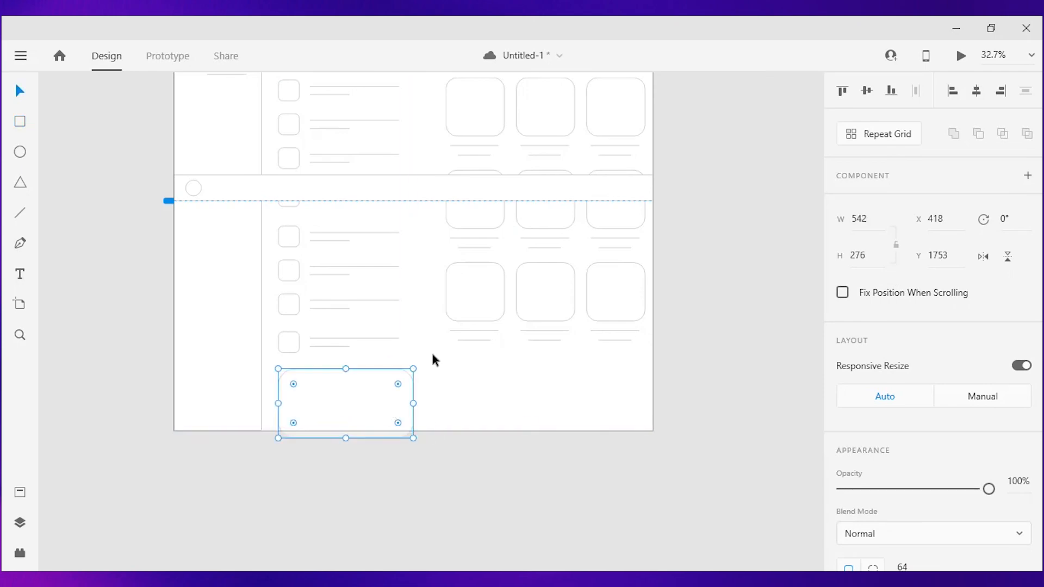